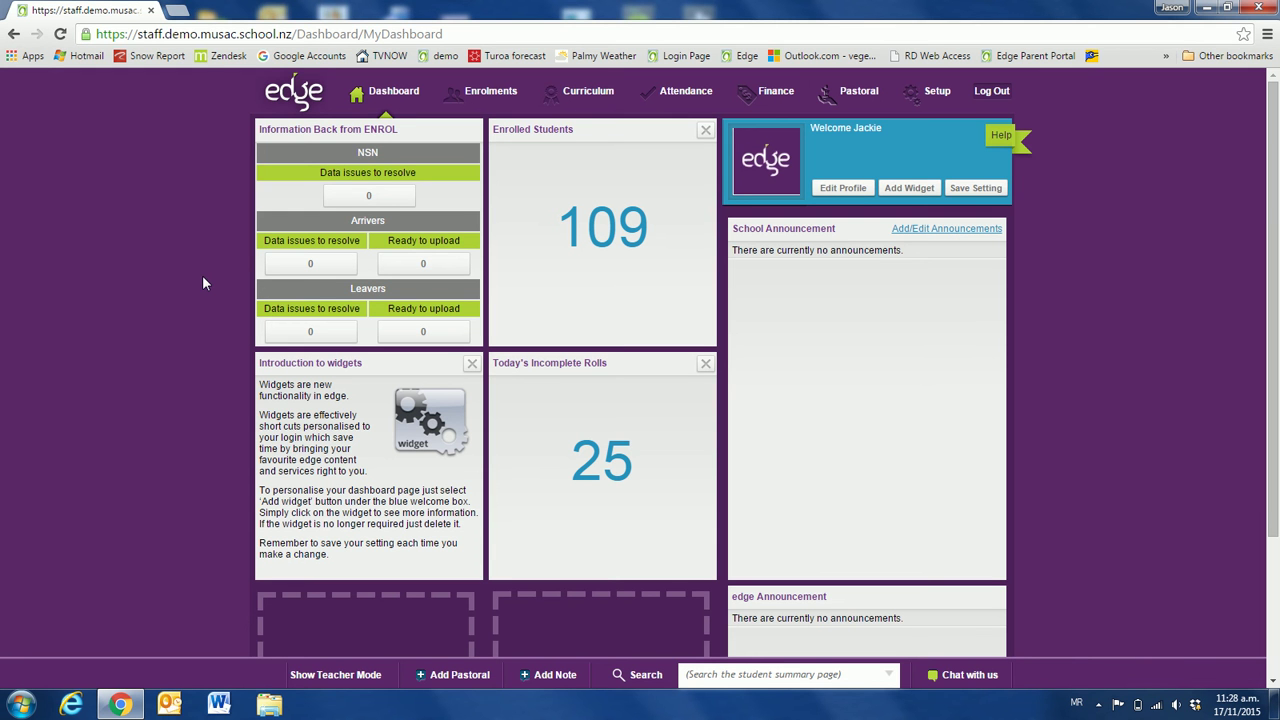
# Open the filterable student lists in the Enrolments area
pyautogui.moveTo(459, 103)
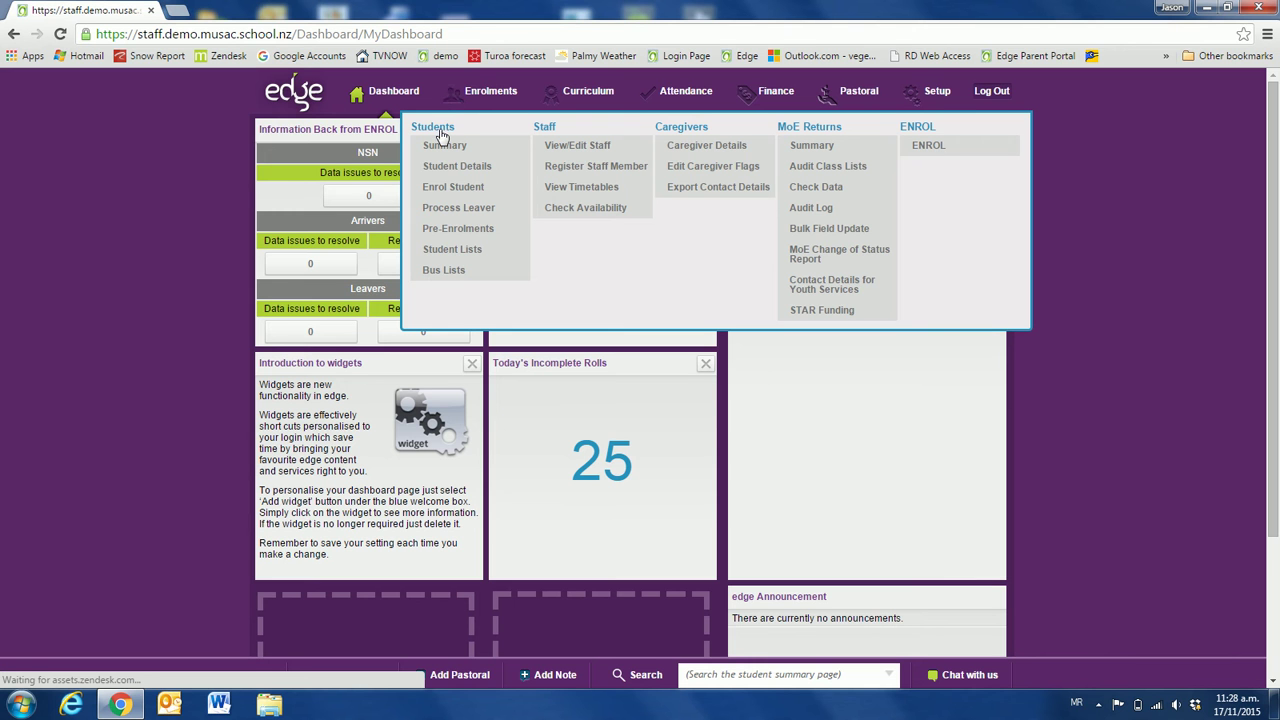
pyautogui.click(451, 256)
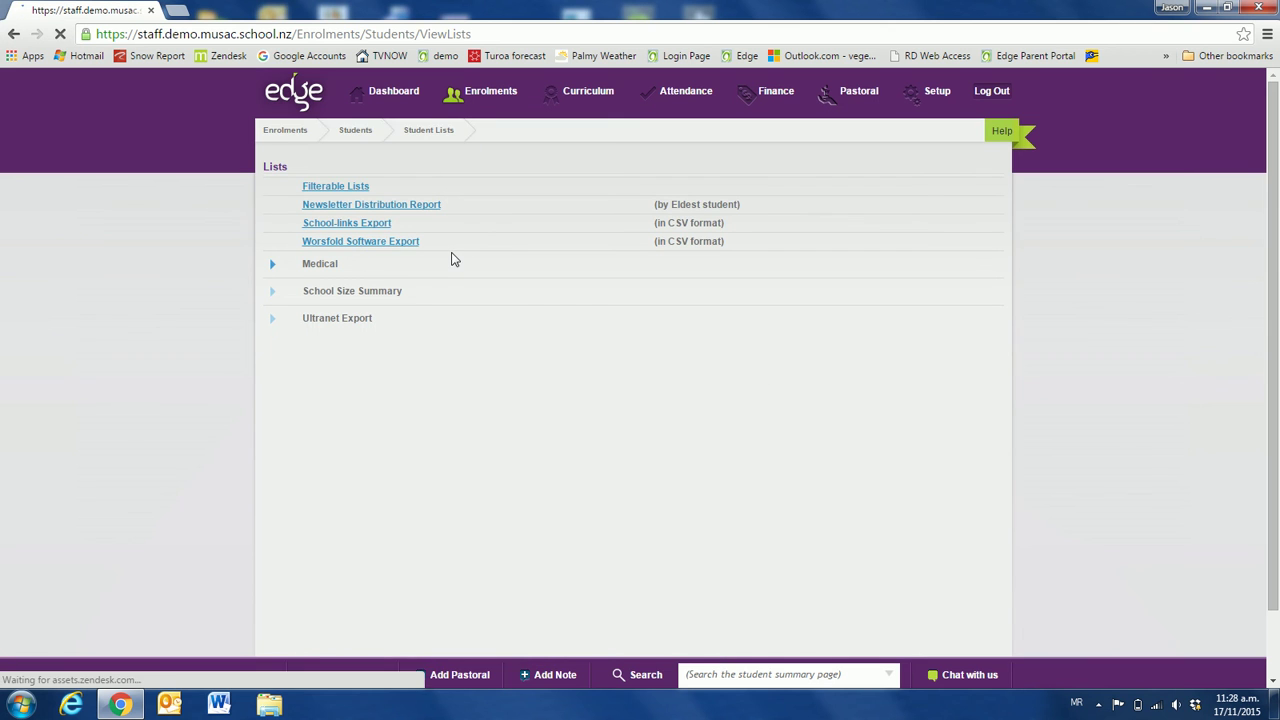
pyautogui.click(341, 195)
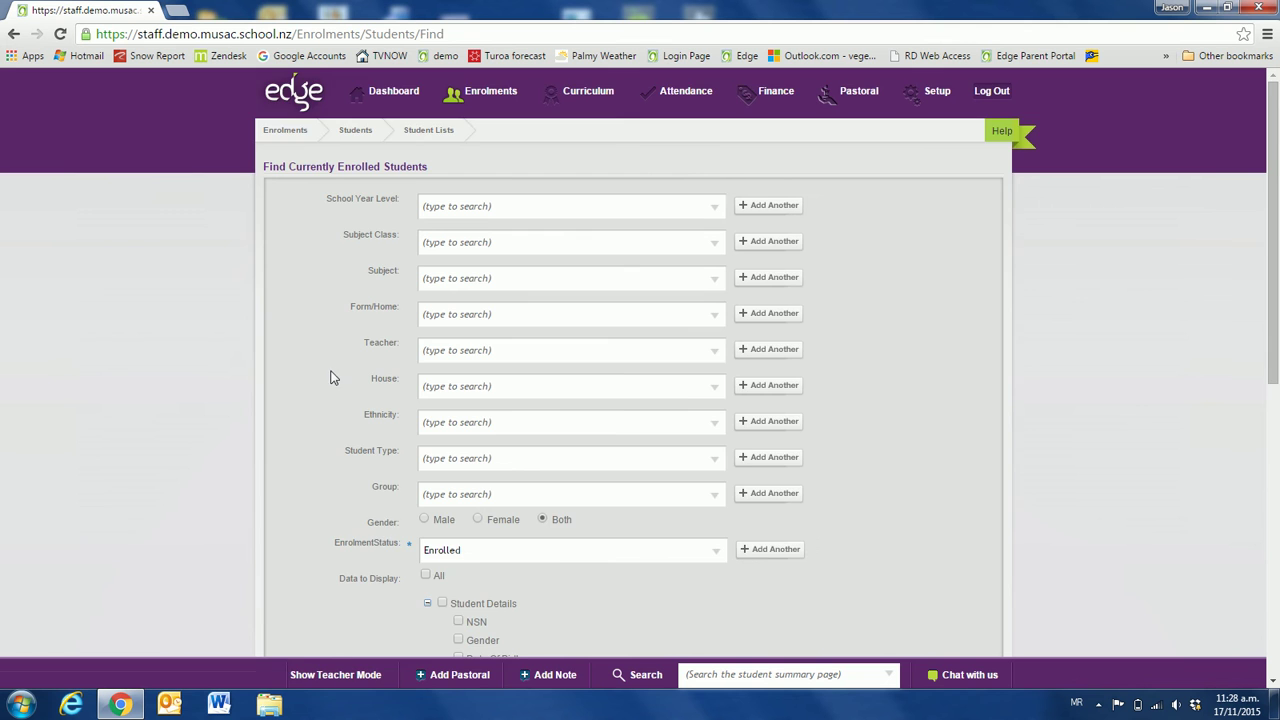
# Add Leaver as a second enrolment status alongside Enrolled in the student search criteria
pyautogui.scroll(-2, 333, 376)
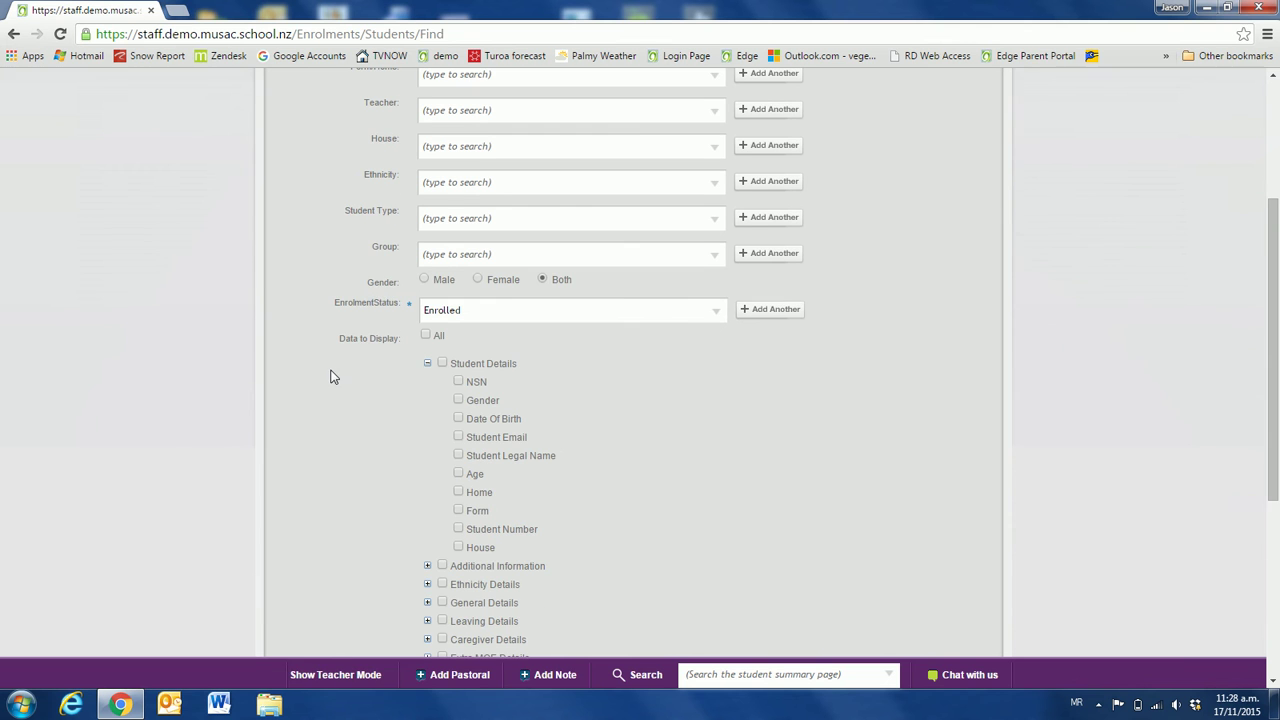
pyautogui.click(367, 308)
pyautogui.click(757, 312)
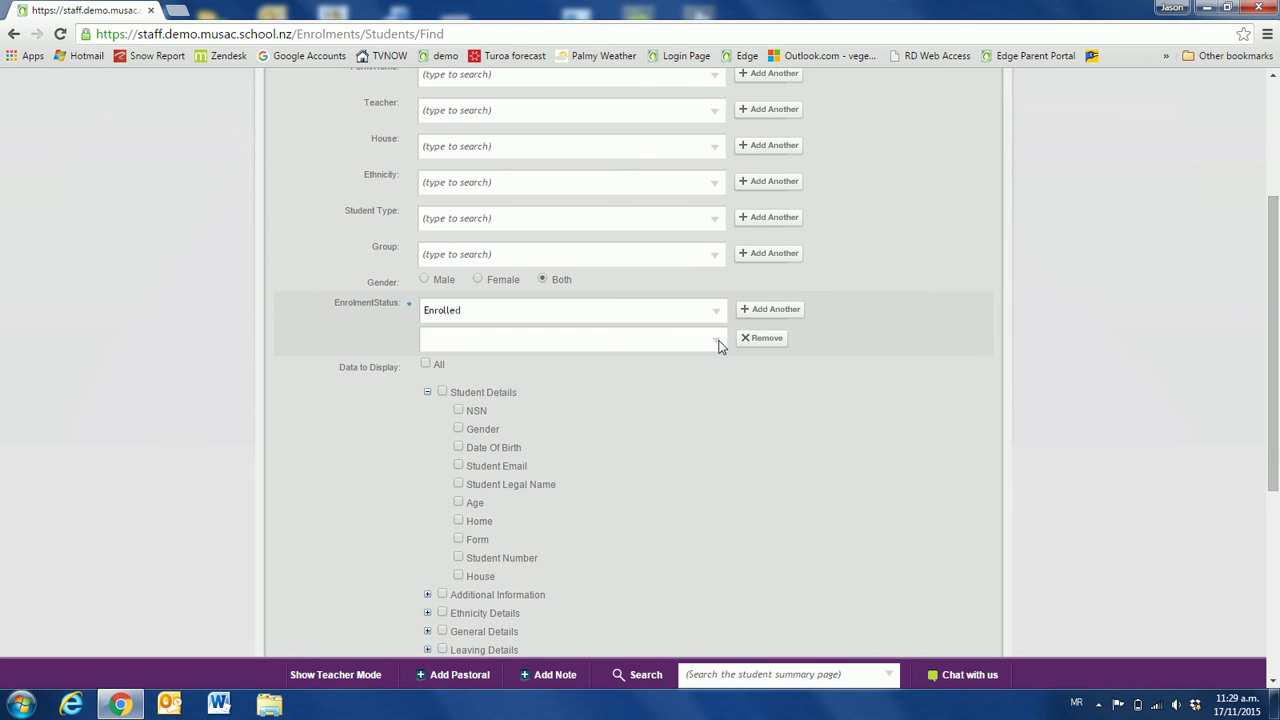
pyautogui.click(716, 342)
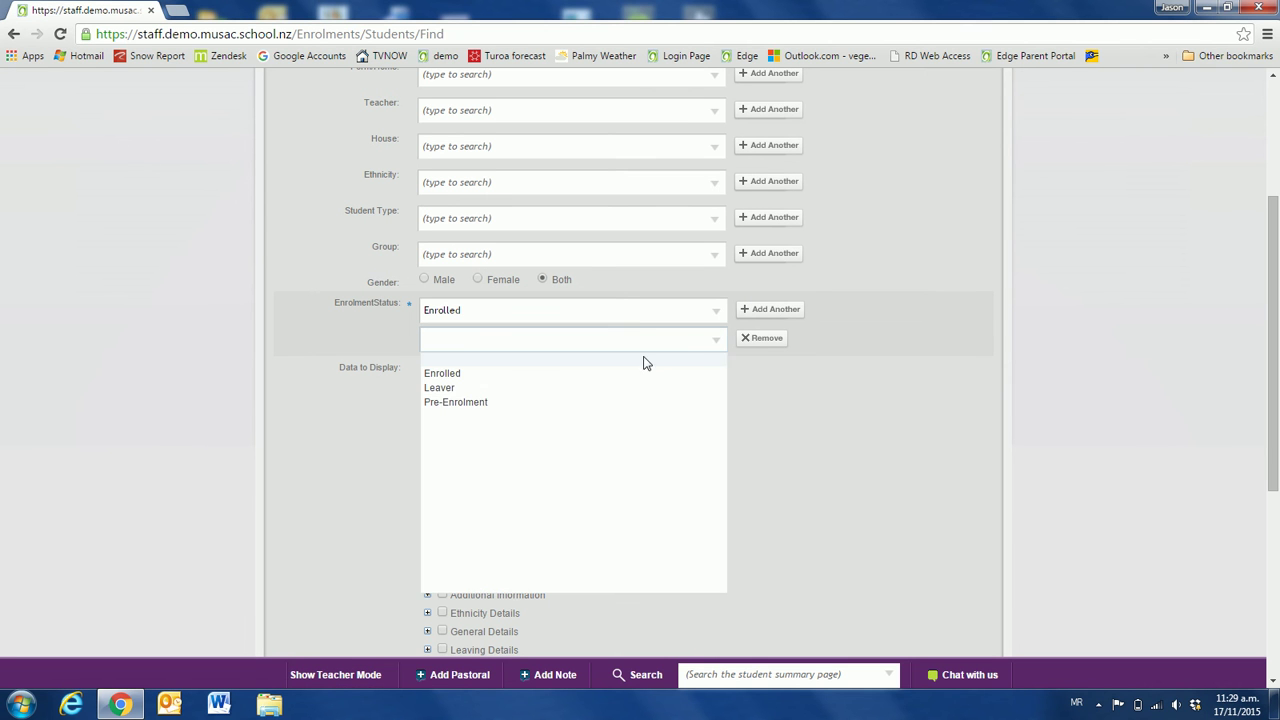
pyautogui.click(440, 388)
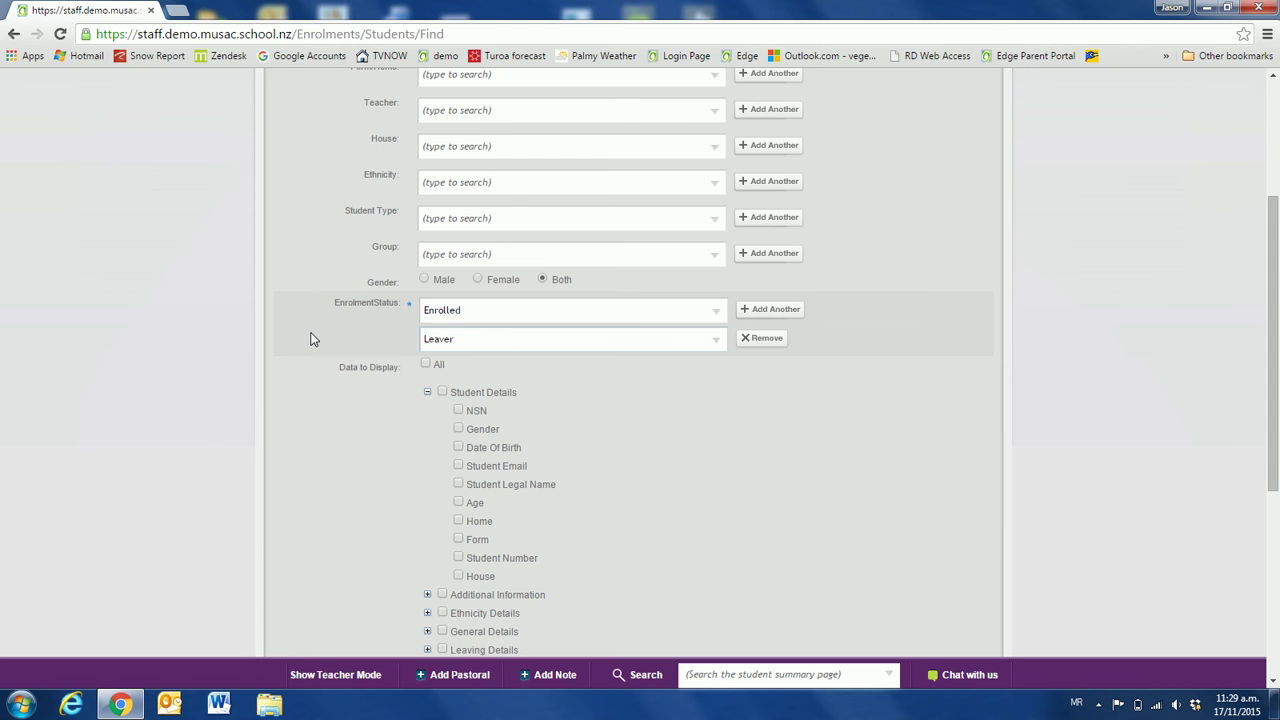
# Include Date Started Here, Date of Leaving and Funding Year Level in the data to display
pyautogui.scroll(-3, 311, 340)
pyautogui.scroll(1, 298, 325)
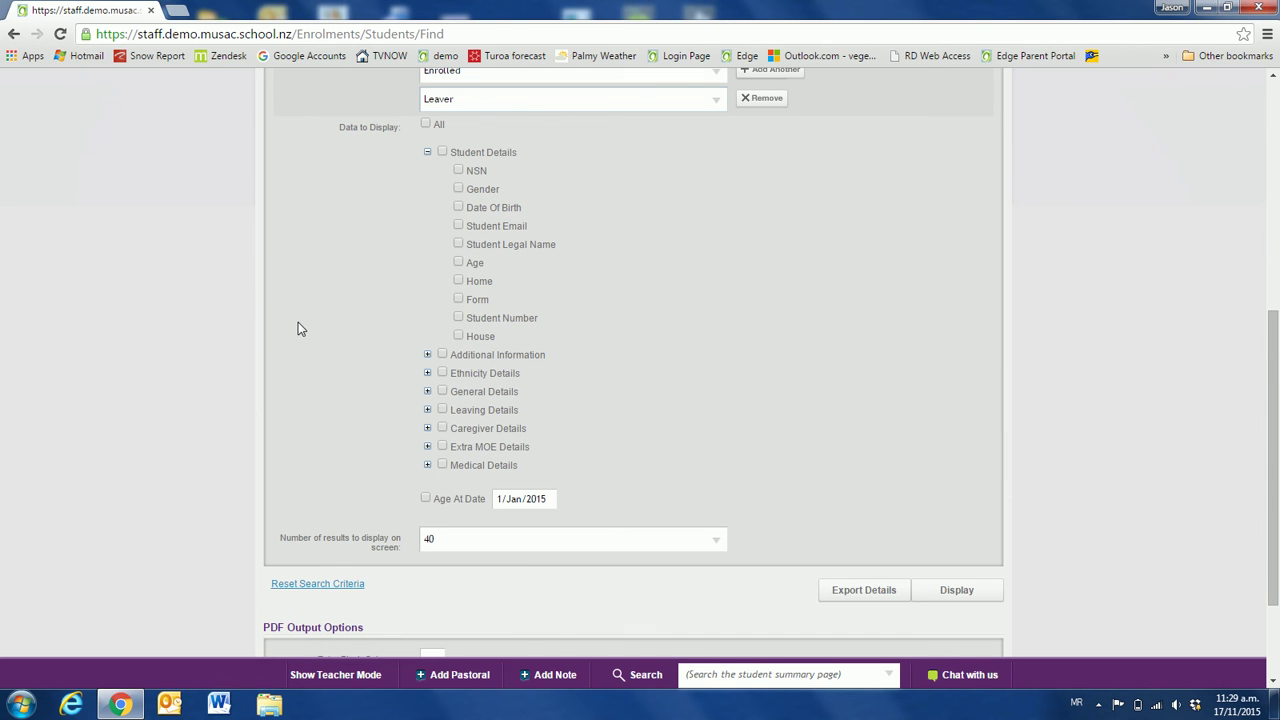
pyautogui.click(428, 356)
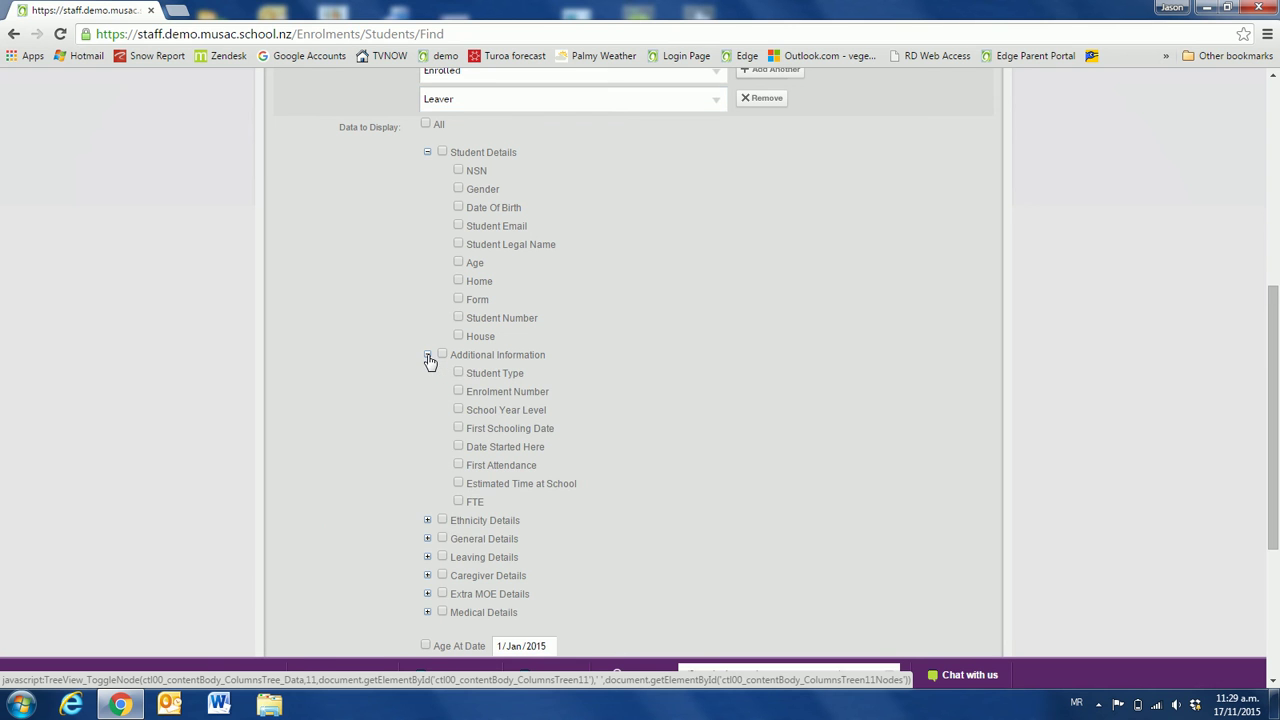
pyautogui.click(458, 448)
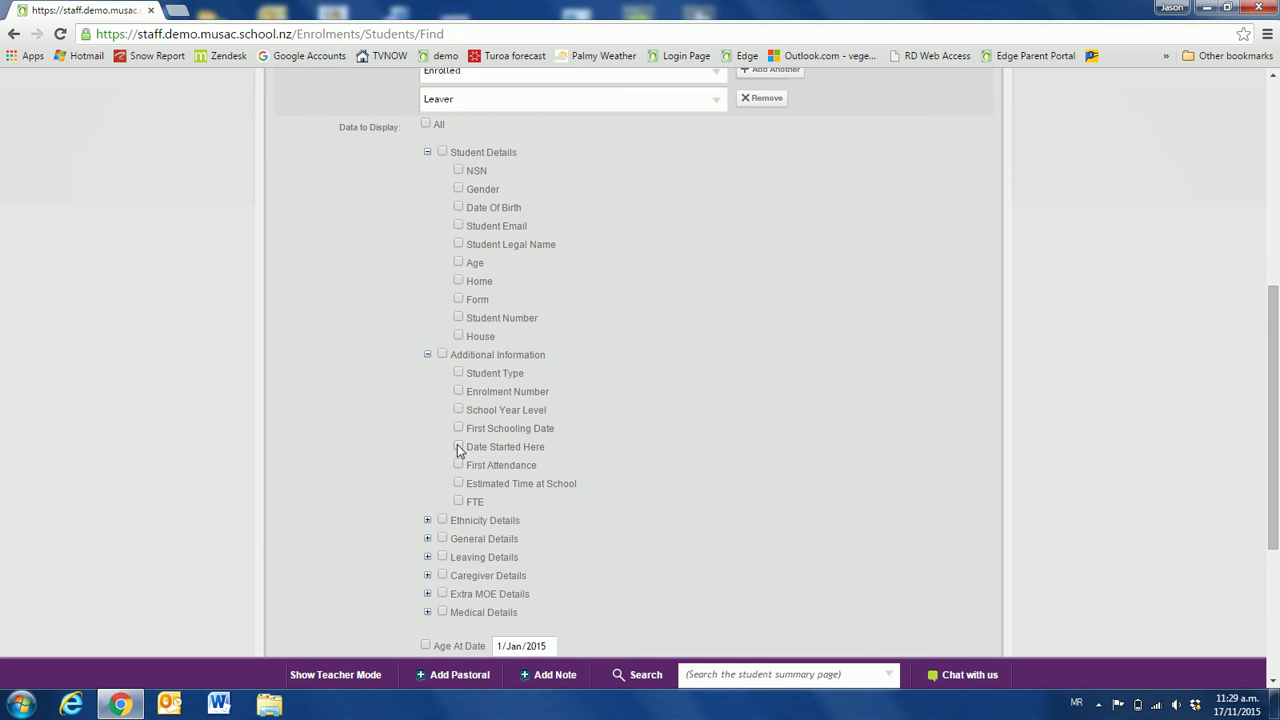
pyautogui.scroll(-3, 436, 450)
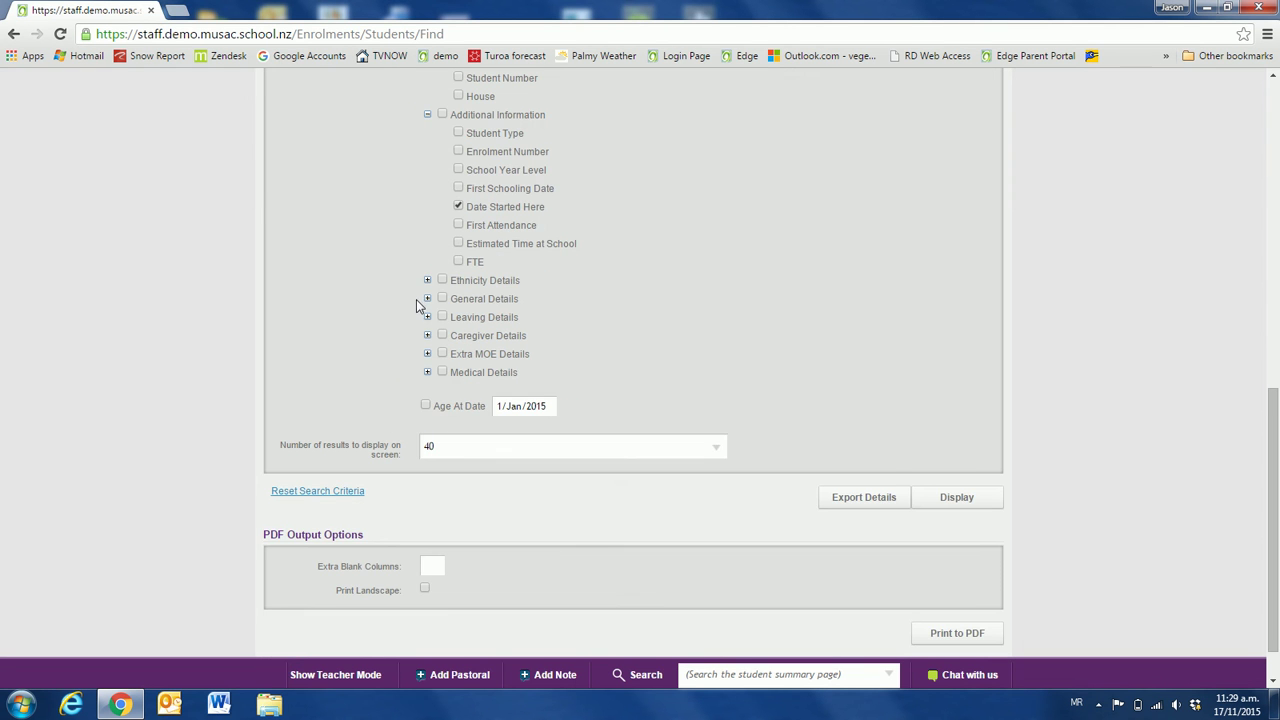
pyautogui.click(427, 318)
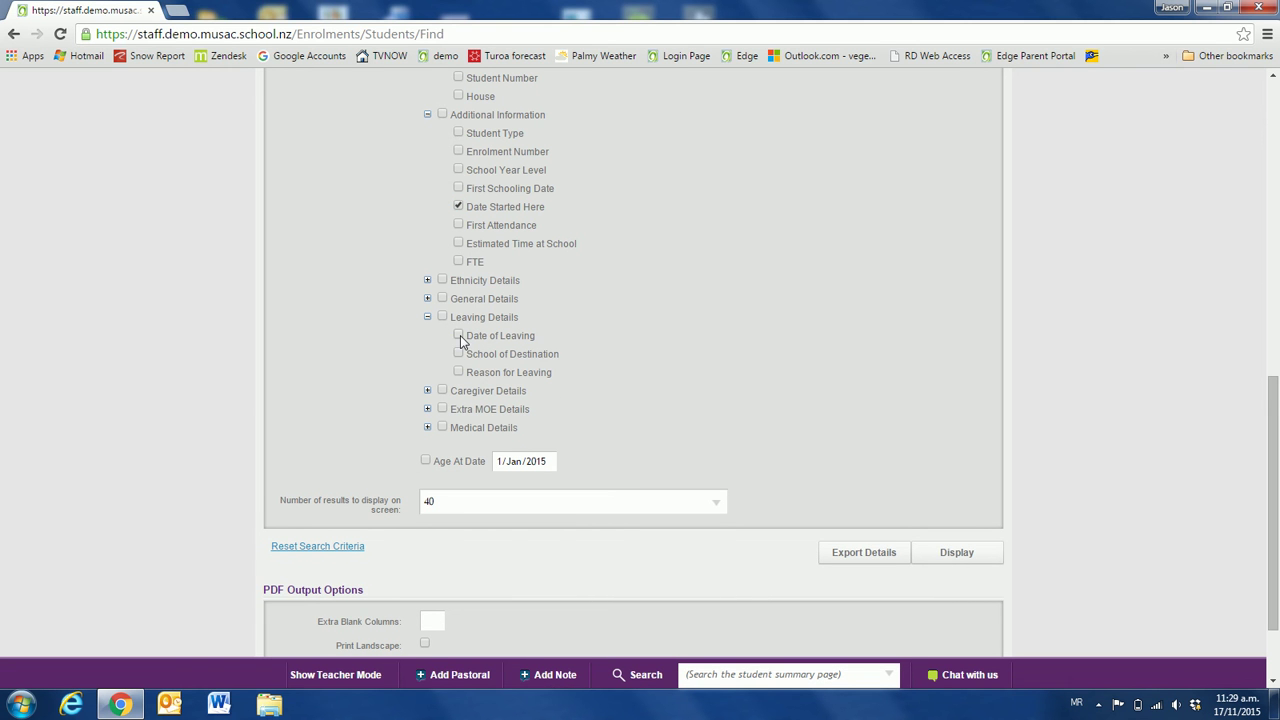
pyautogui.click(459, 335)
pyautogui.scroll(-1, 407, 391)
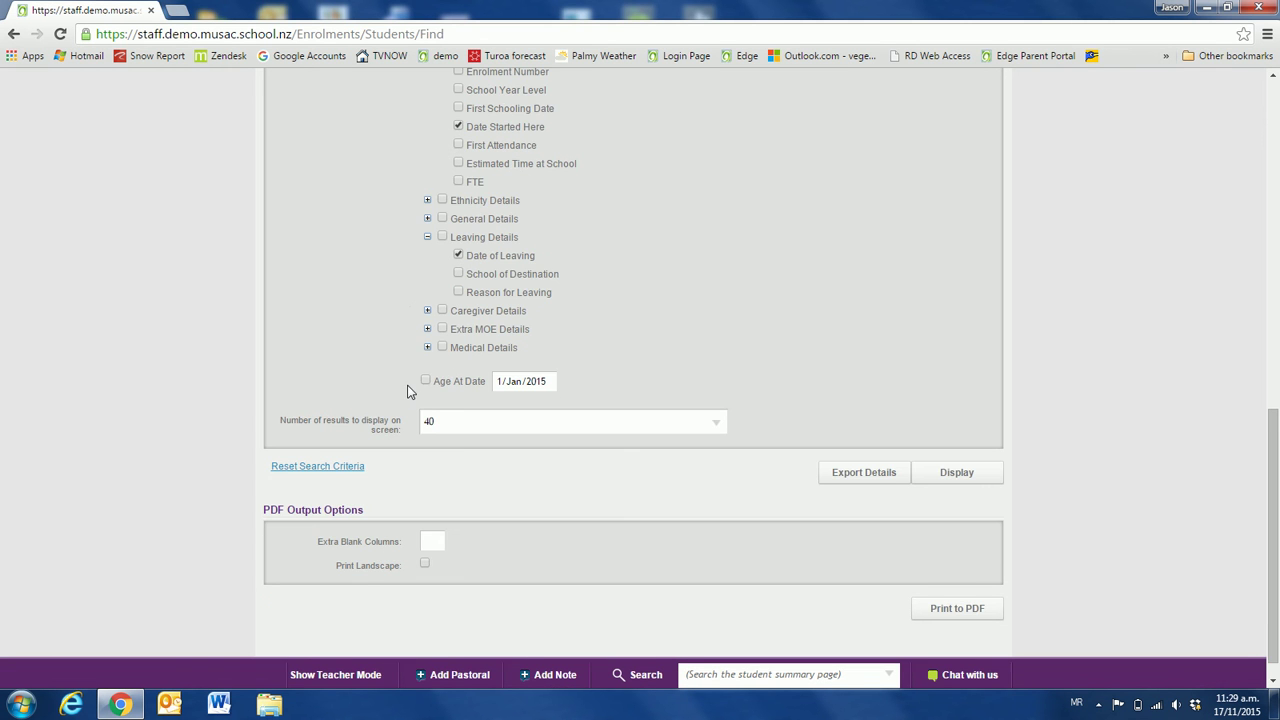
pyautogui.click(427, 329)
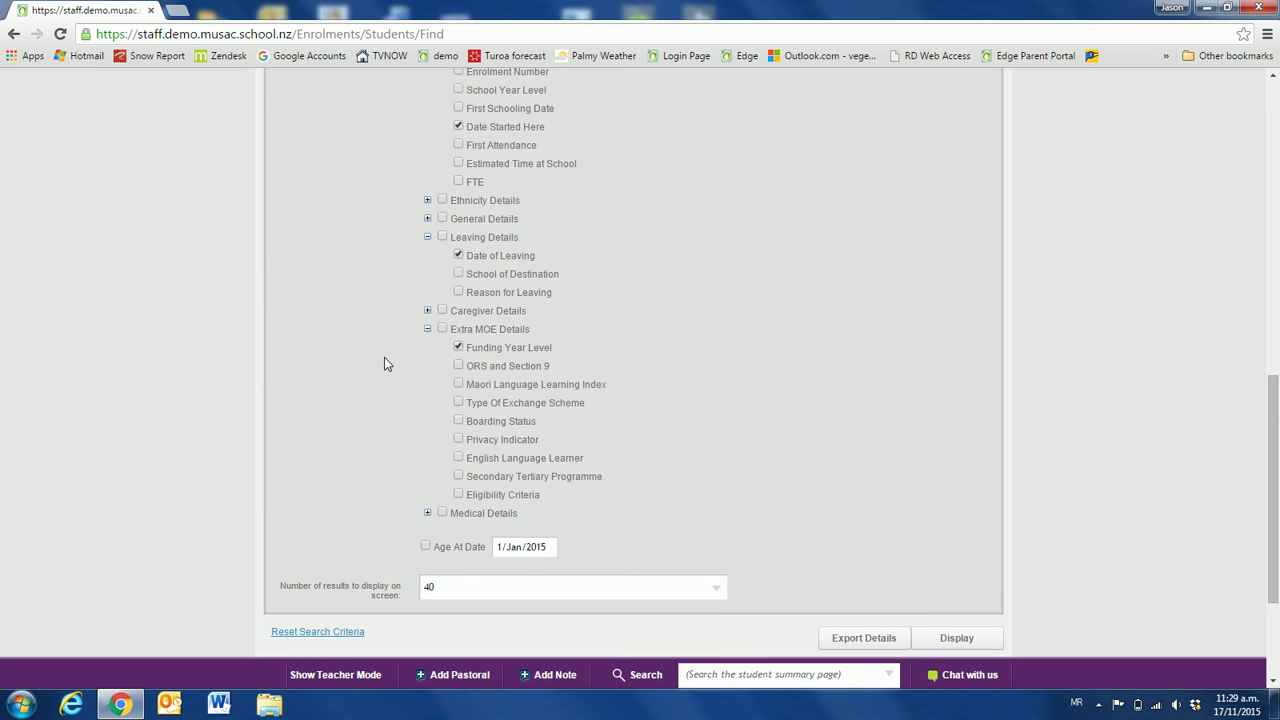
# Export the student details to the Desktop as StudentQuery.csv and open the file in Excel
pyautogui.scroll(-2, 384, 357)
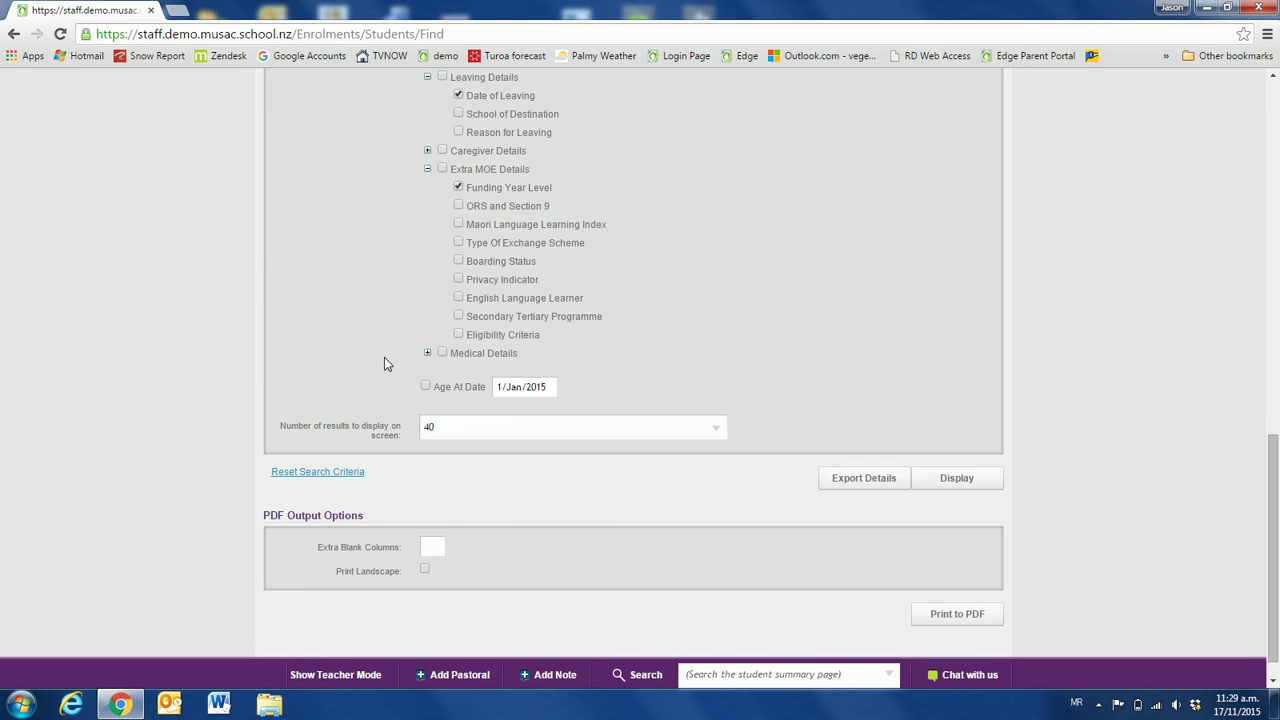
pyautogui.click(860, 482)
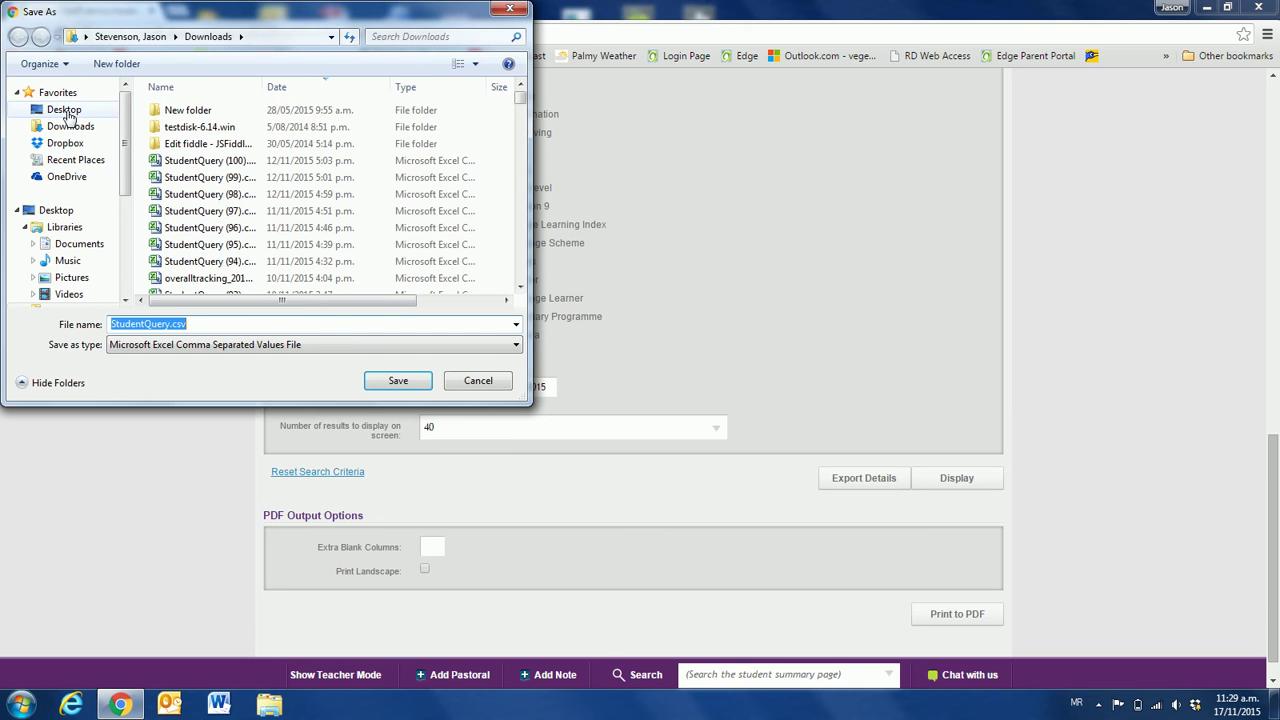
pyautogui.click(66, 112)
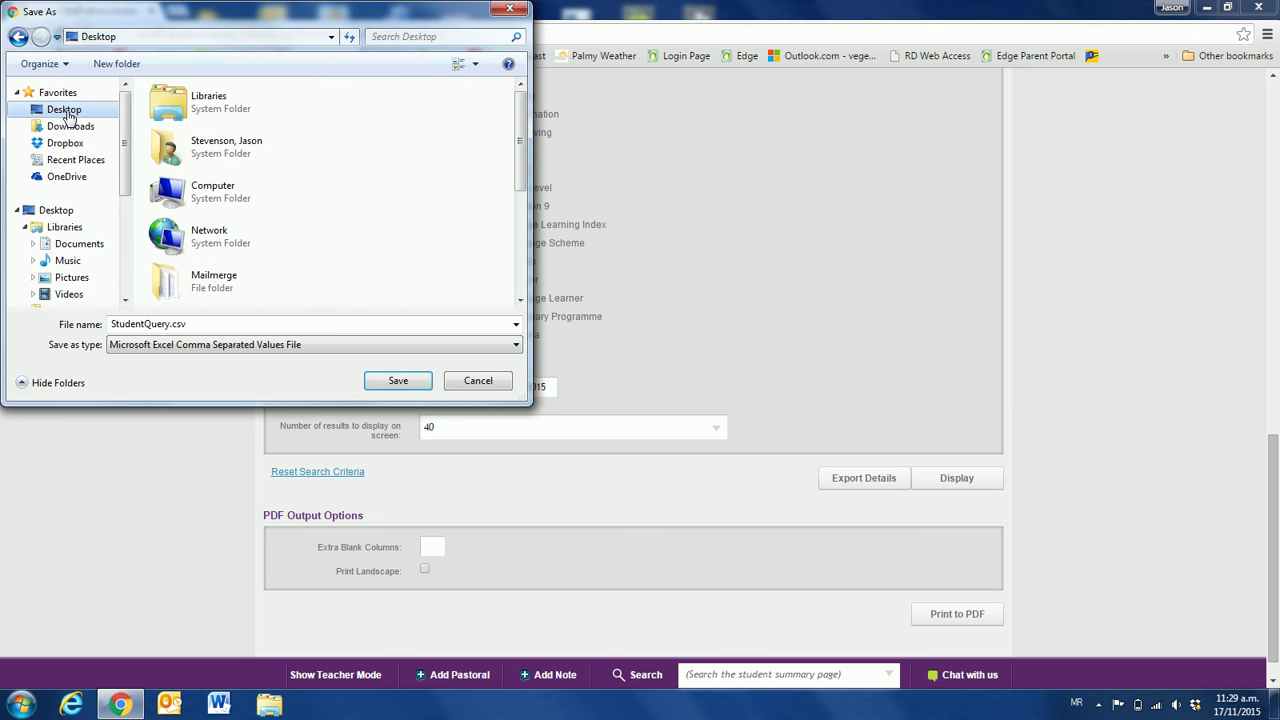
pyautogui.click(394, 386)
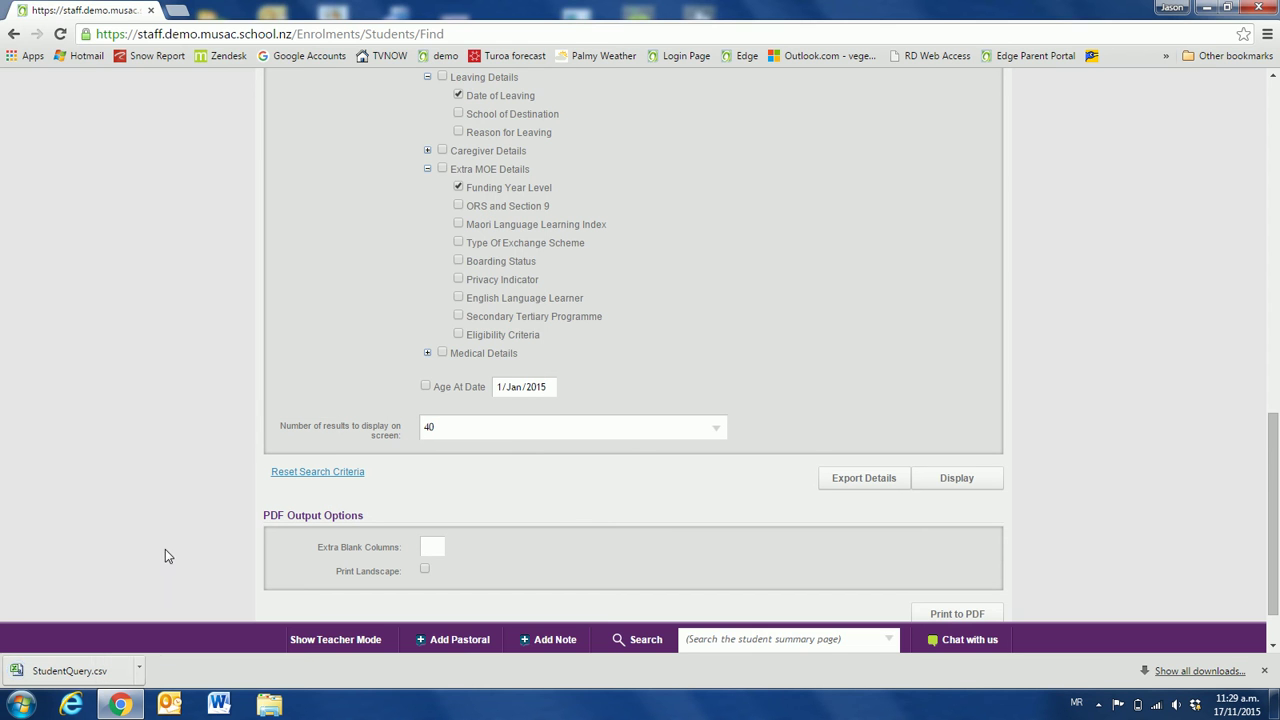
pyautogui.click(80, 671)
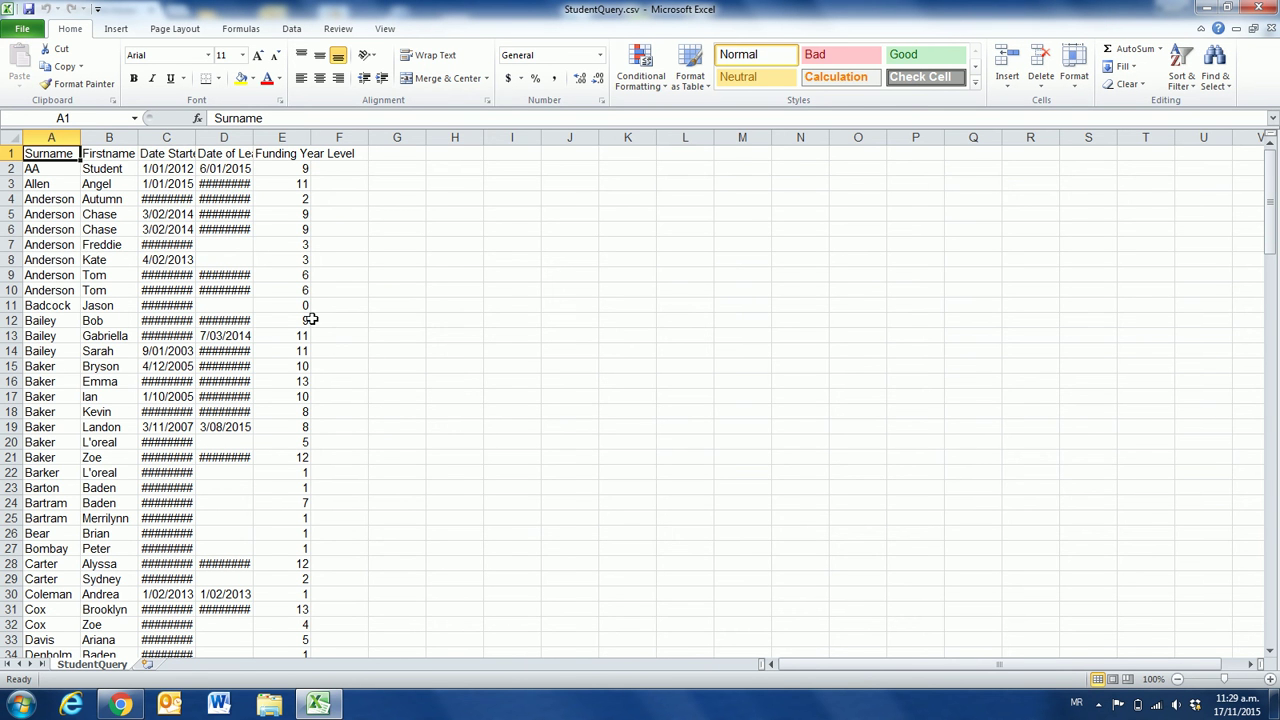
# Auto-fit the width of all columns in the StudentQuery sheet so the dates display in full
pyautogui.click(14, 137)
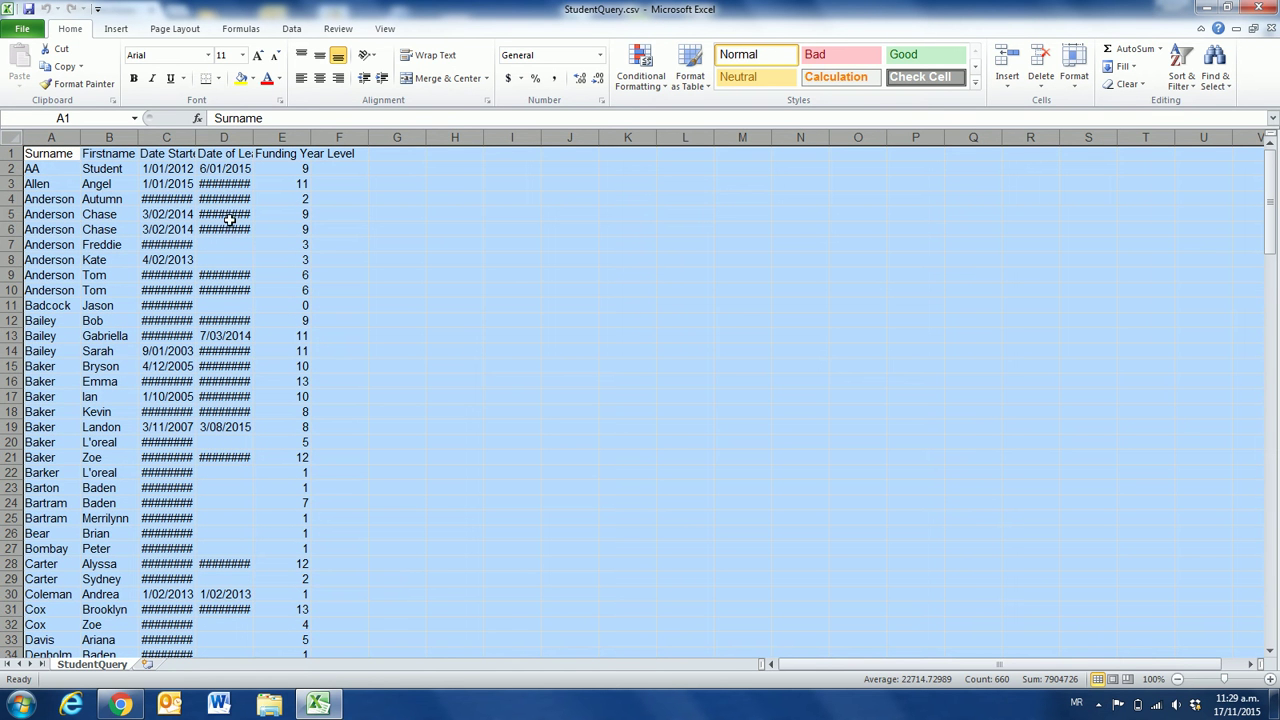
pyautogui.click(78, 137)
pyautogui.doubleClick(78, 137)
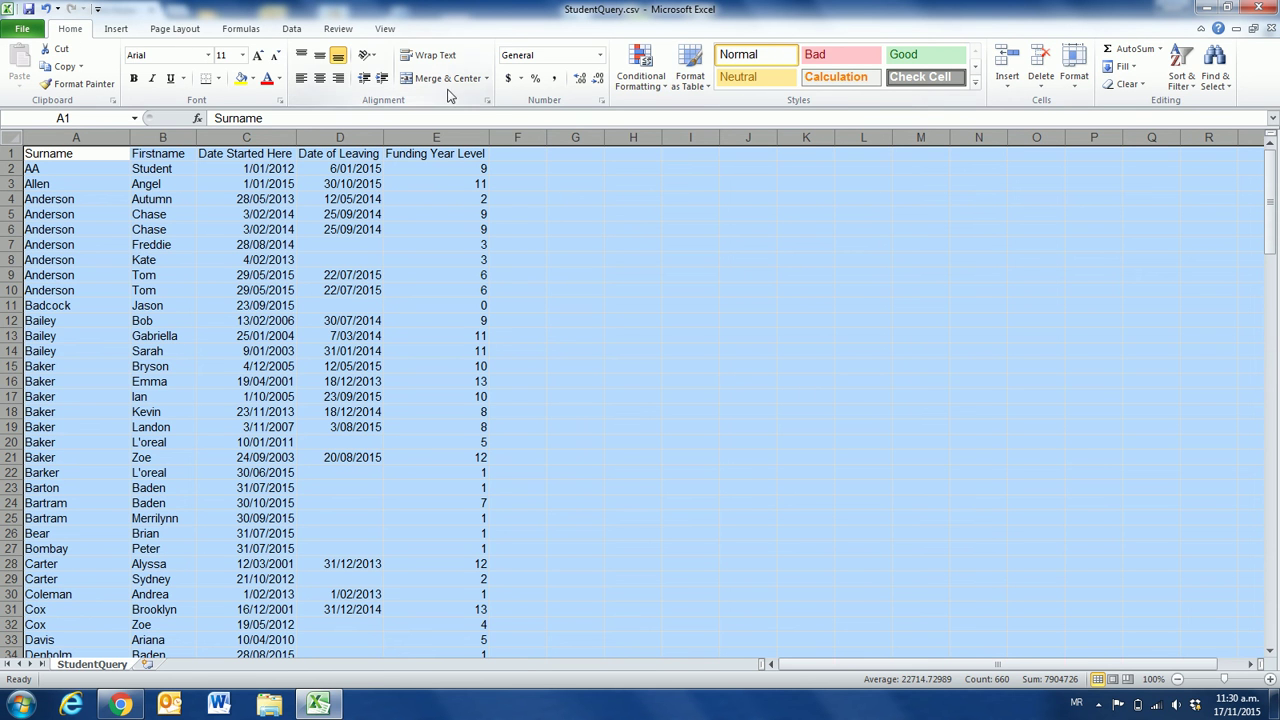
# Turn on filtering for the header row of the student data, then deselect the sheet
pyautogui.click(1182, 80)
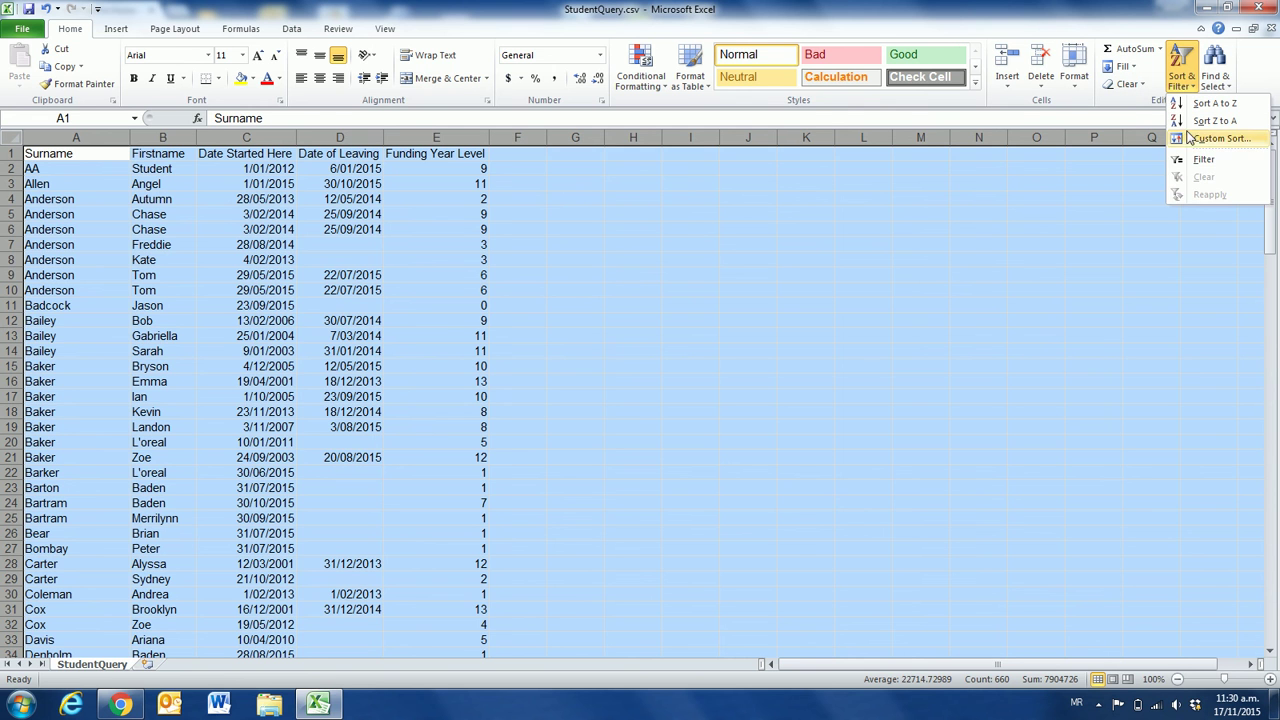
pyautogui.click(1190, 165)
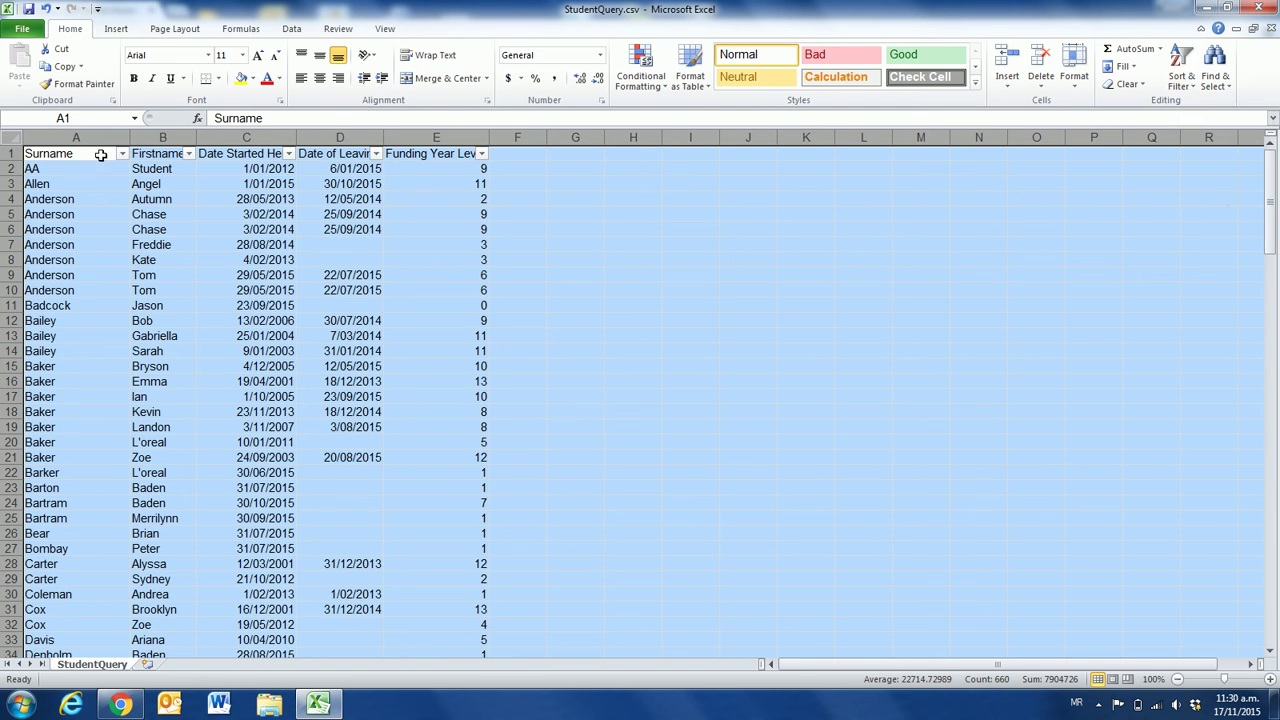
pyautogui.click(603, 243)
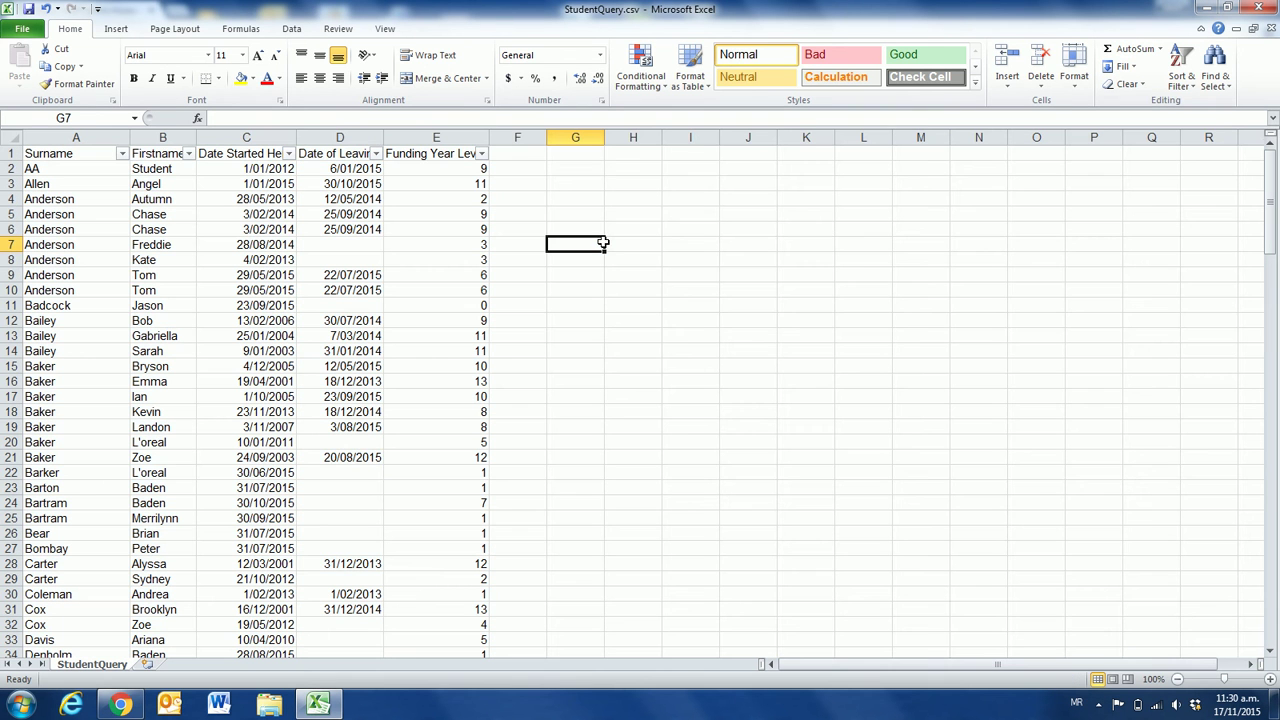
# Filter the Date Started Here column to dates before 15/5/2015
pyautogui.click(288, 155)
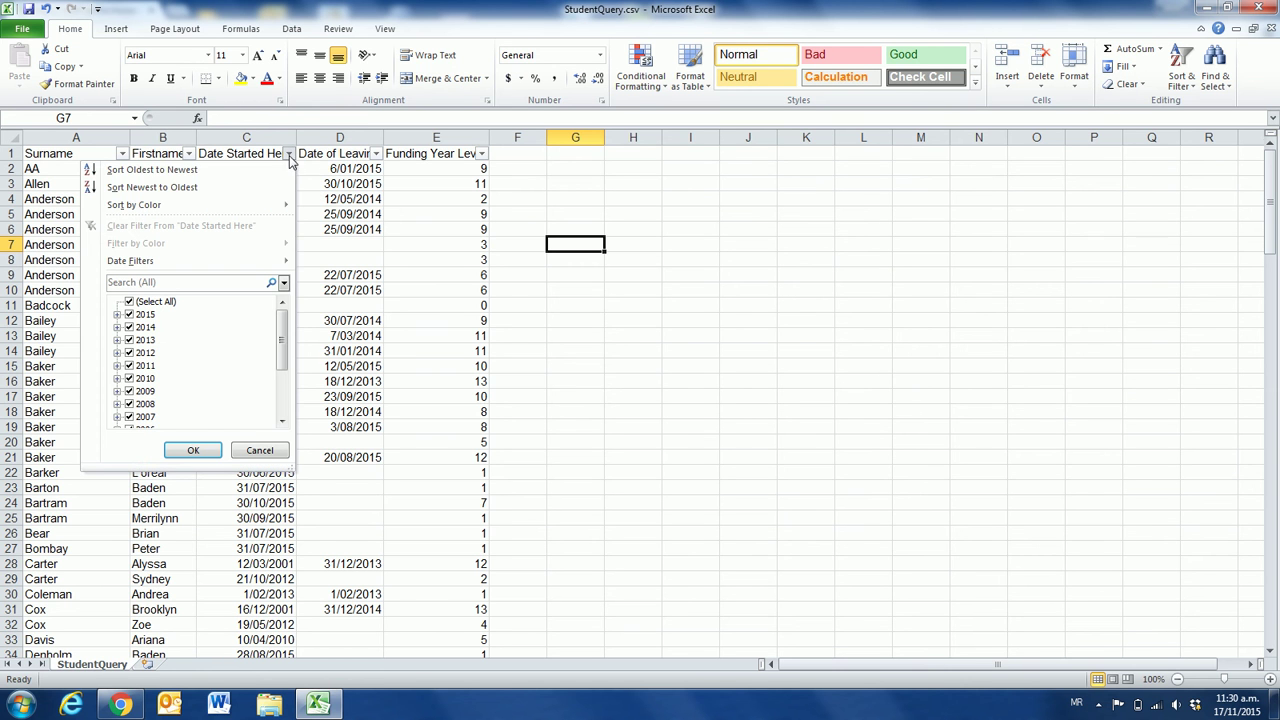
pyautogui.moveTo(222, 261)
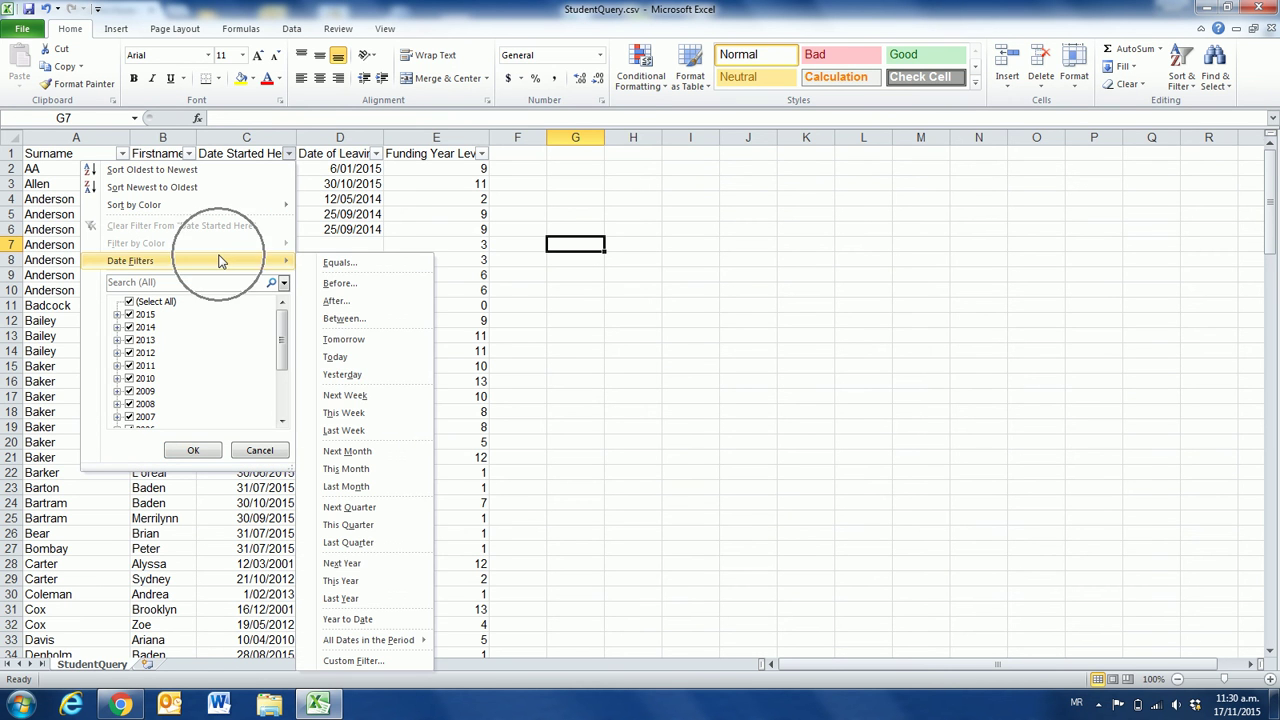
pyautogui.click(350, 286)
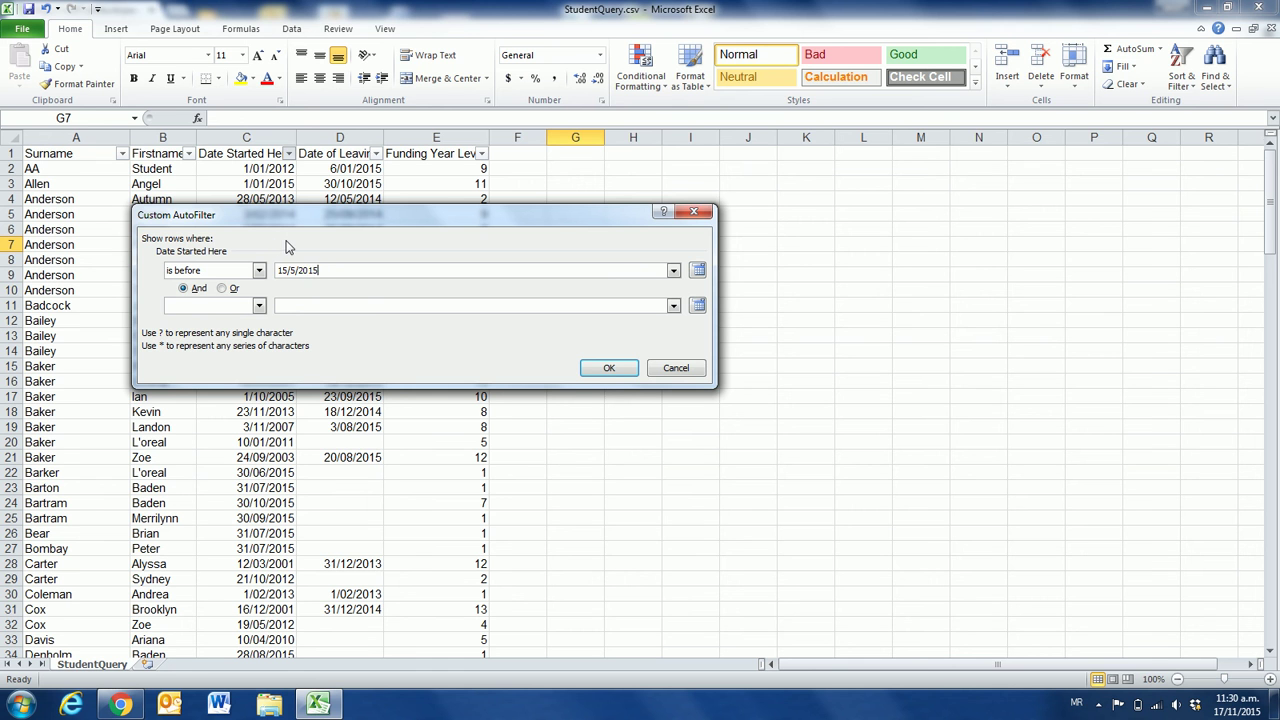
pyautogui.click(610, 370)
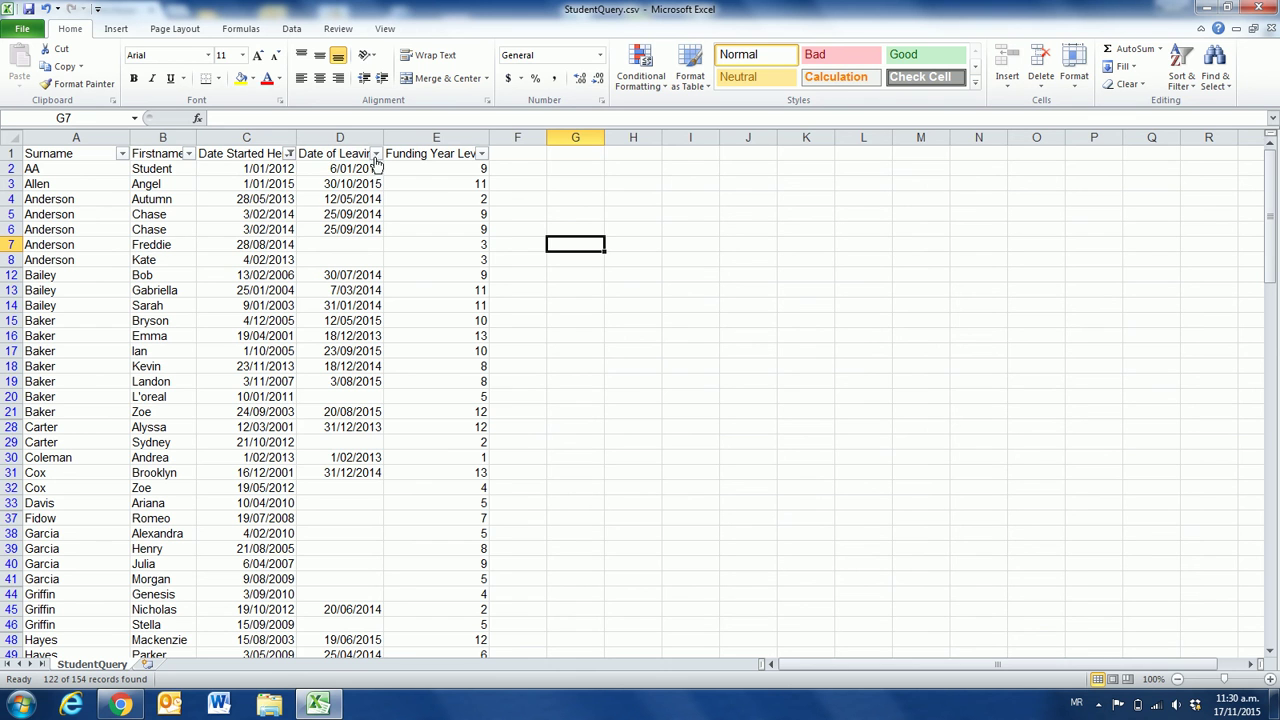
# Filter the Date of Leaving column to dates after 15/5/2015 or equal to blank
pyautogui.click(376, 156)
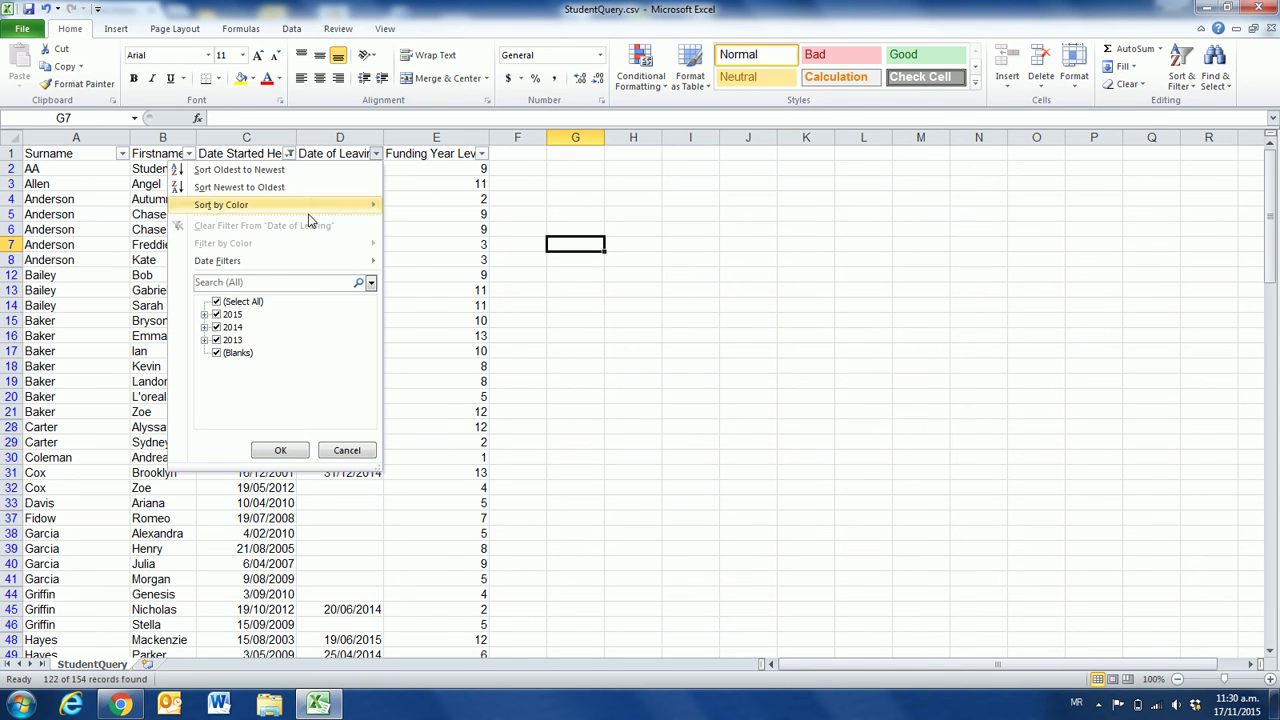
pyautogui.moveTo(284, 267)
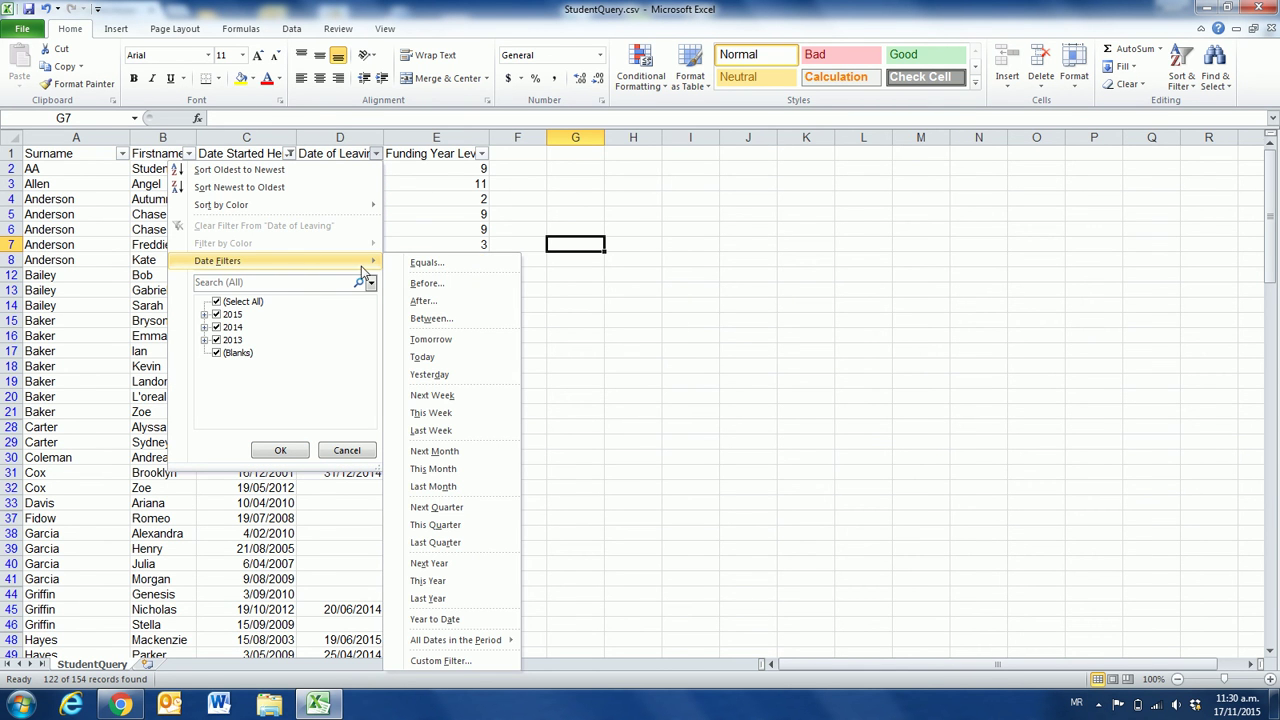
pyautogui.click(430, 303)
pyautogui.click(289, 269)
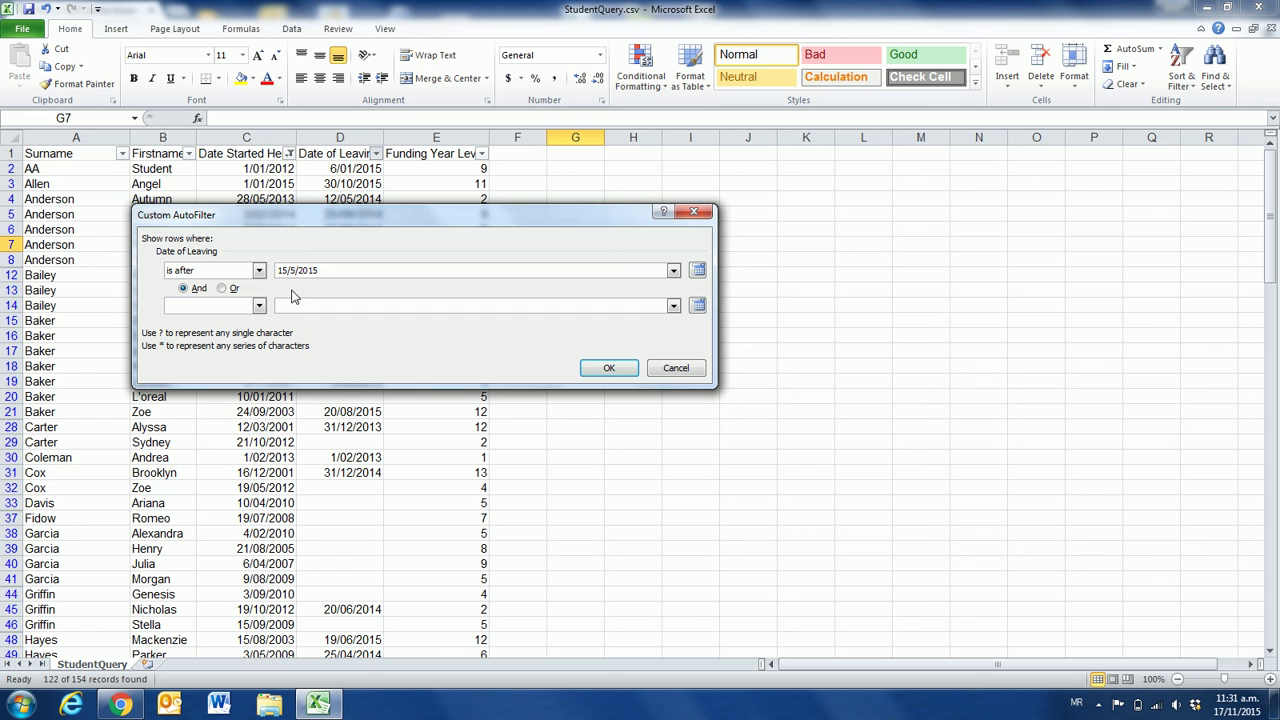
pyautogui.click(223, 289)
pyautogui.click(257, 308)
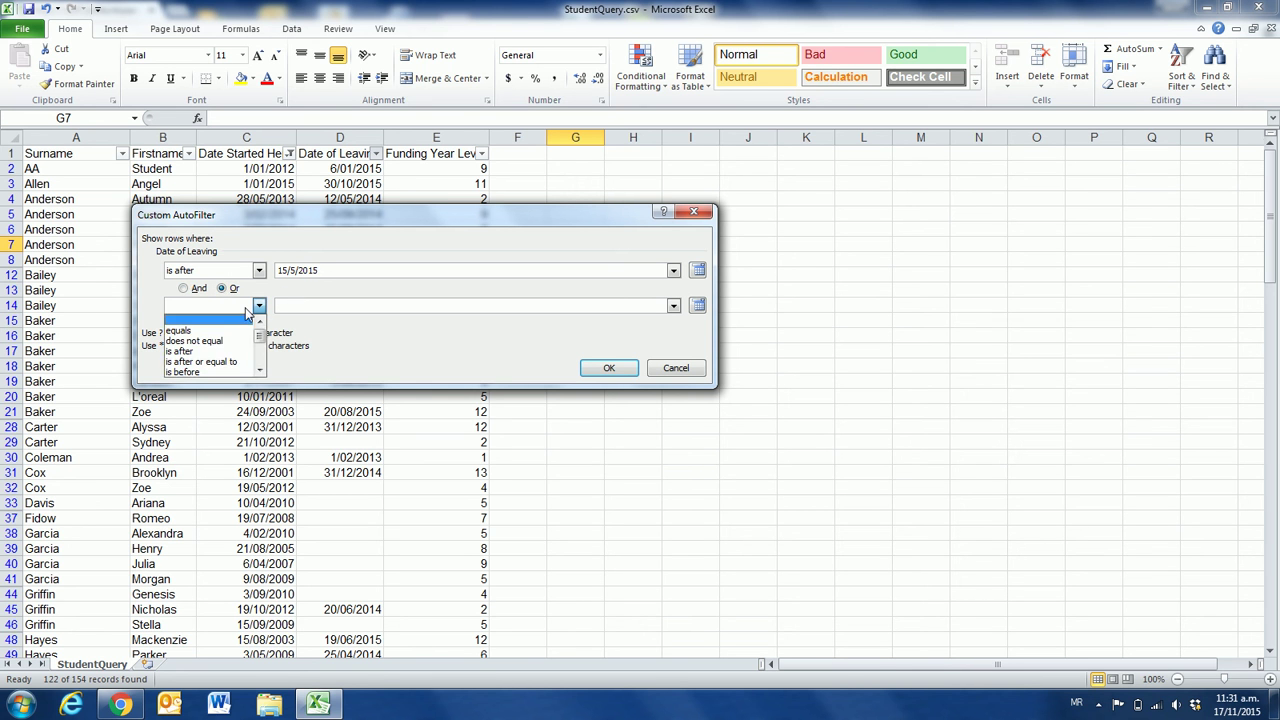
pyautogui.click(227, 331)
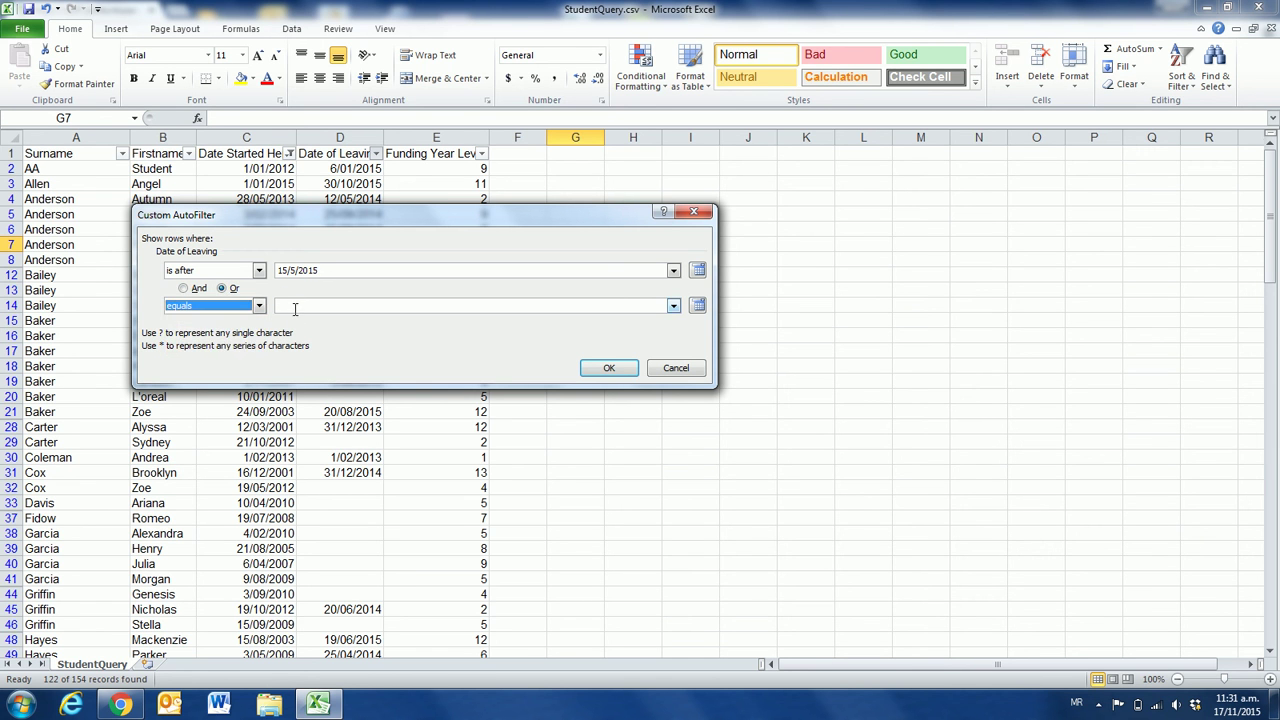
pyautogui.click(297, 307)
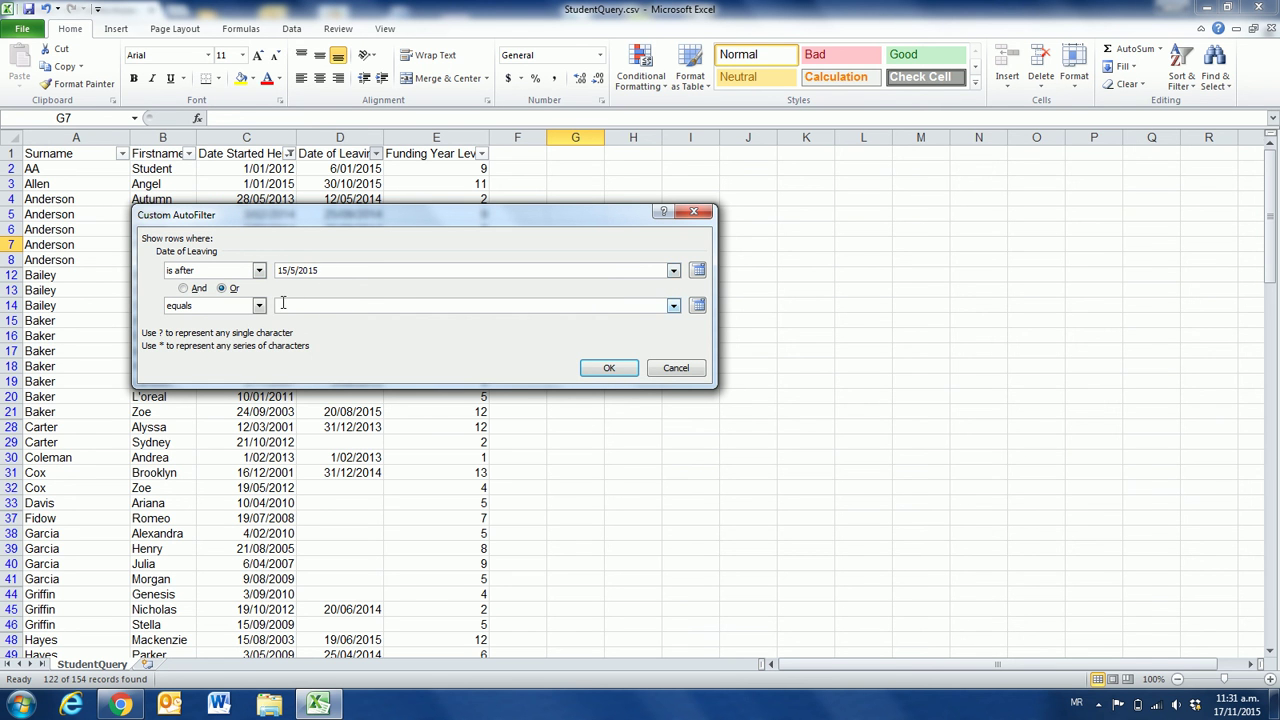
pyautogui.click(618, 369)
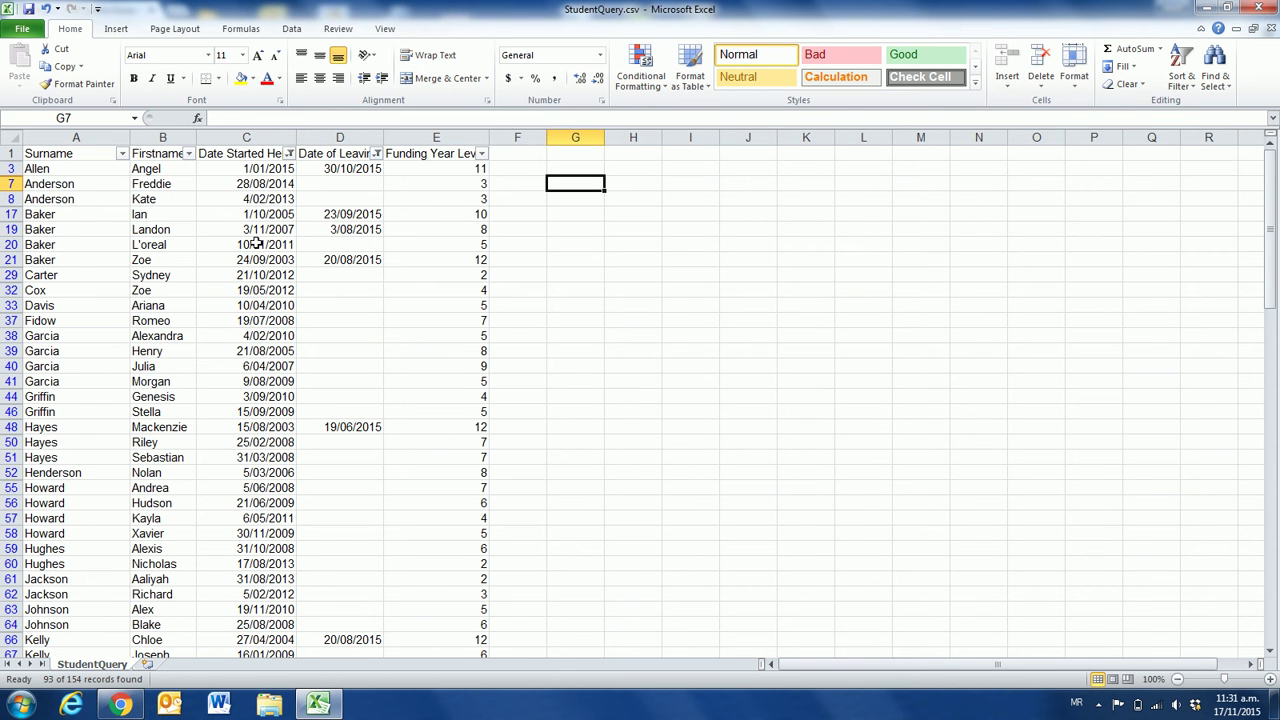
# Copy the filtered Date Started Here, Date of Leaving and Funding Year Level columns of the StudentQuery sheet
pyautogui.scroll(-2, 309, 327)
pyautogui.scroll(1, 324, 326)
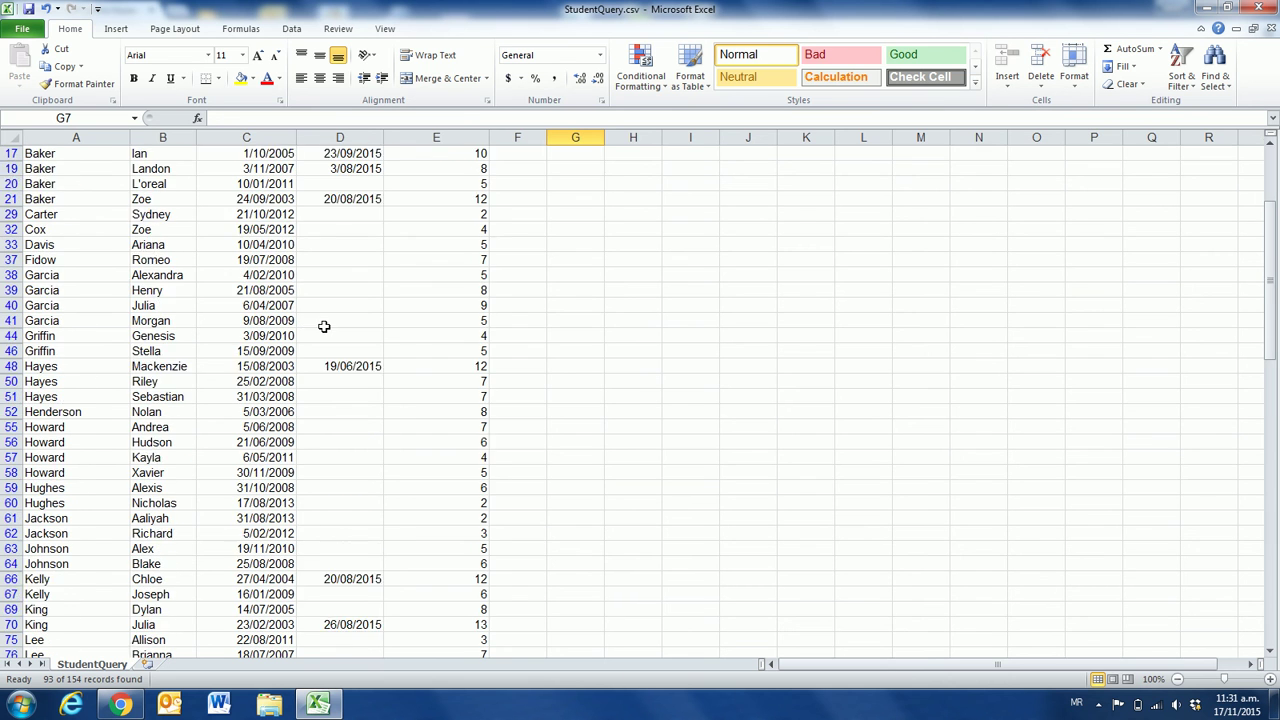
pyautogui.scroll(2, 324, 326)
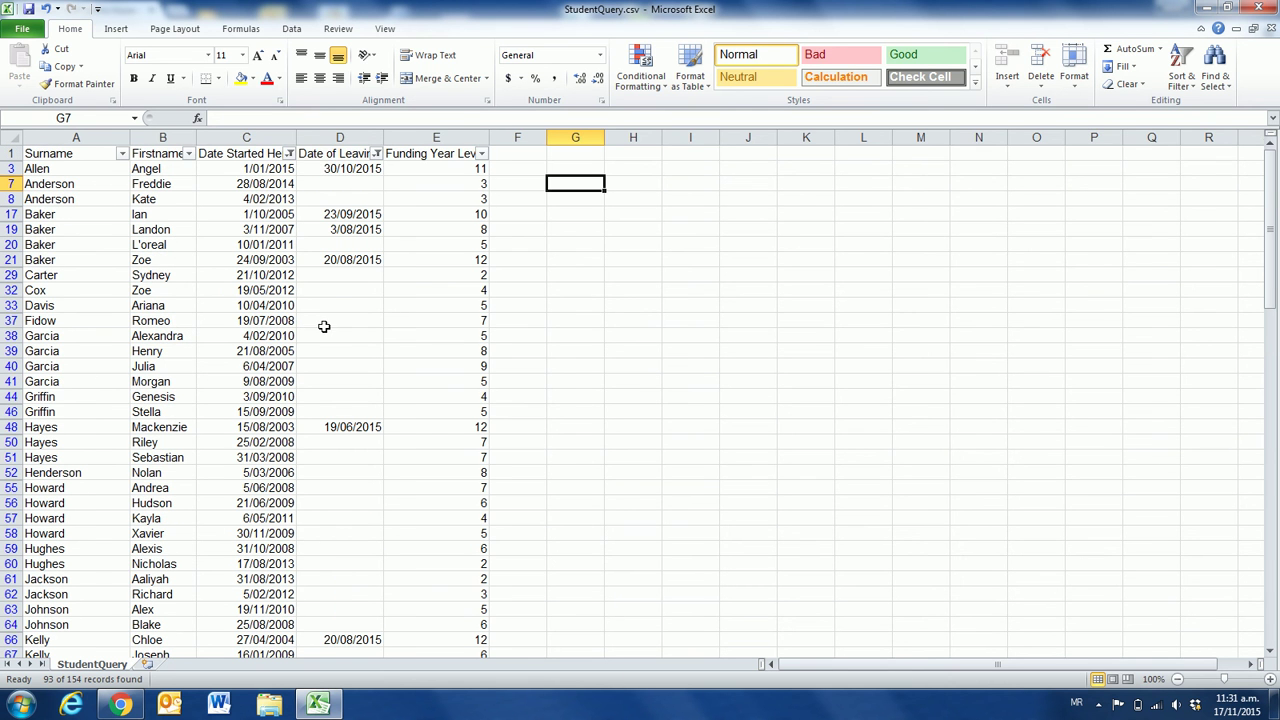
pyautogui.click(246, 136)
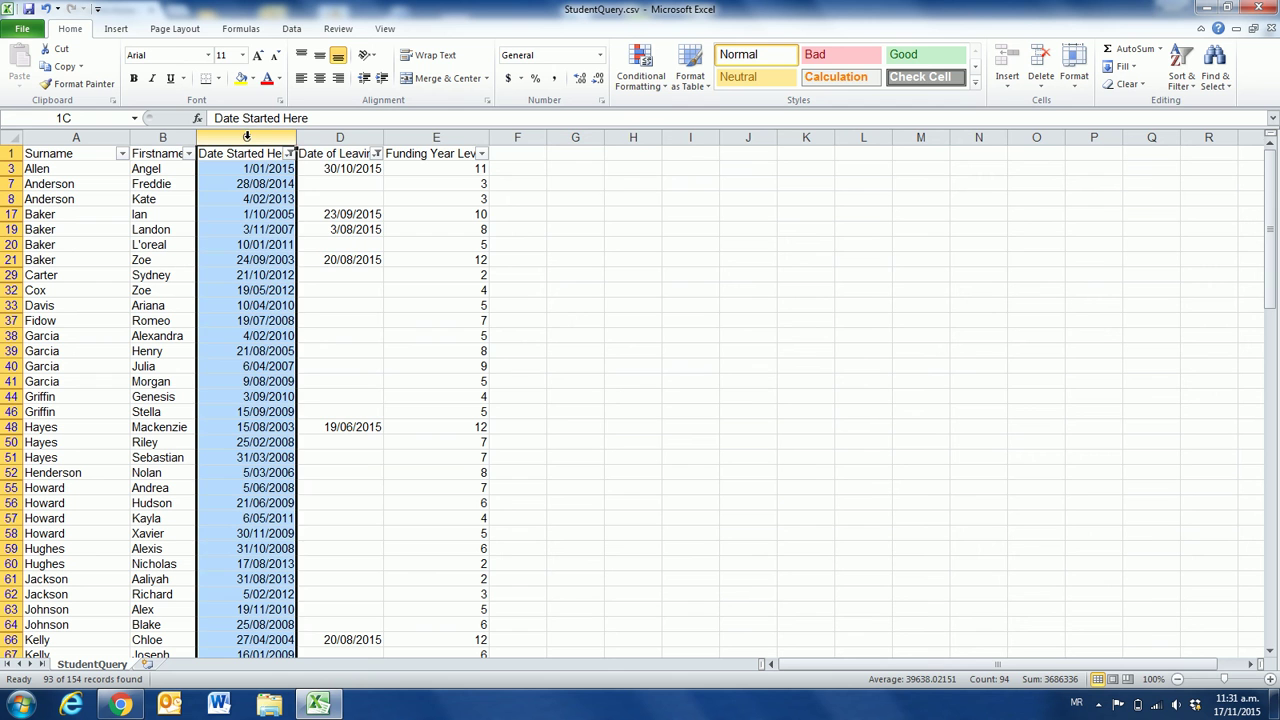
pyautogui.moveTo(246, 136); pyautogui.dragTo(473, 171)
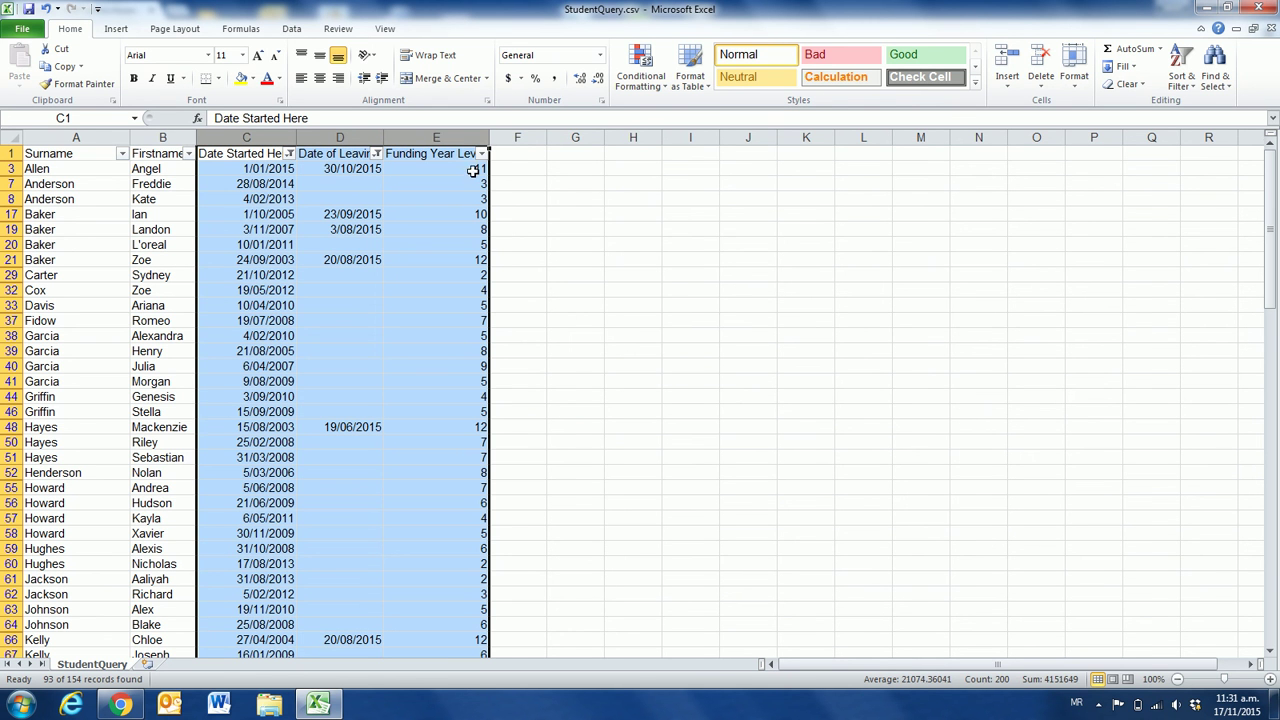
pyautogui.rightClick(346, 198)
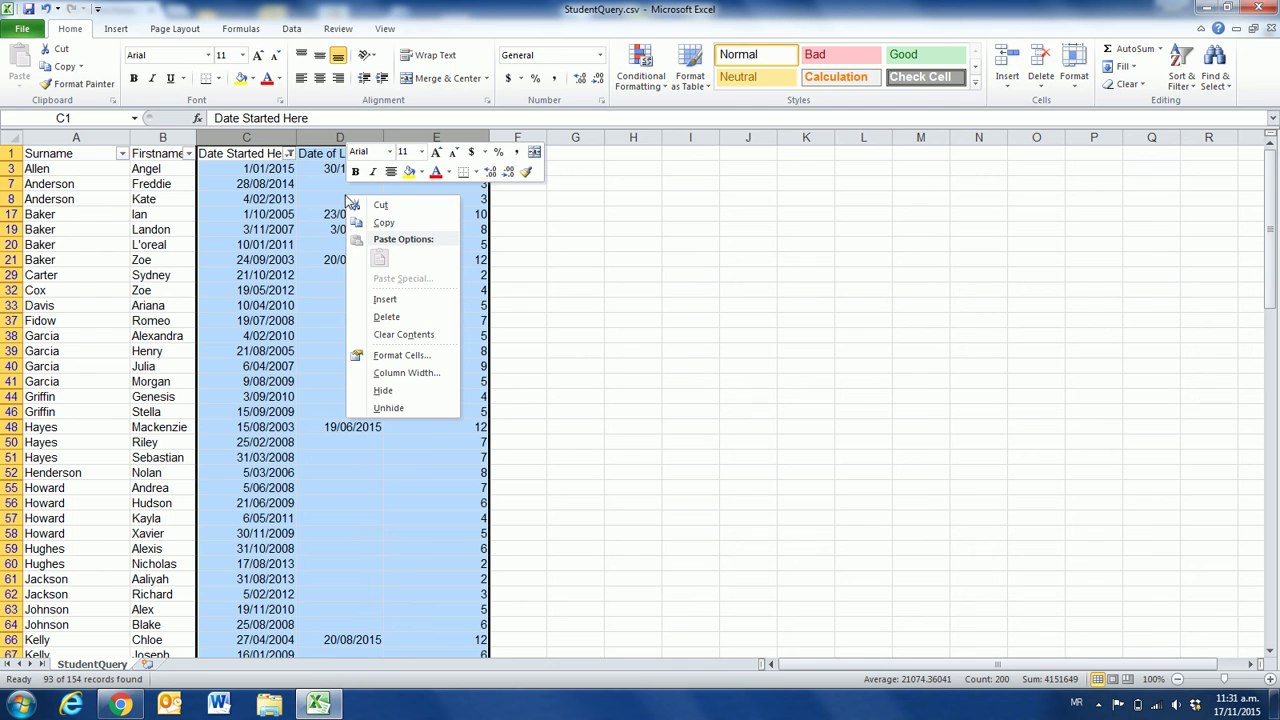
pyautogui.click(381, 222)
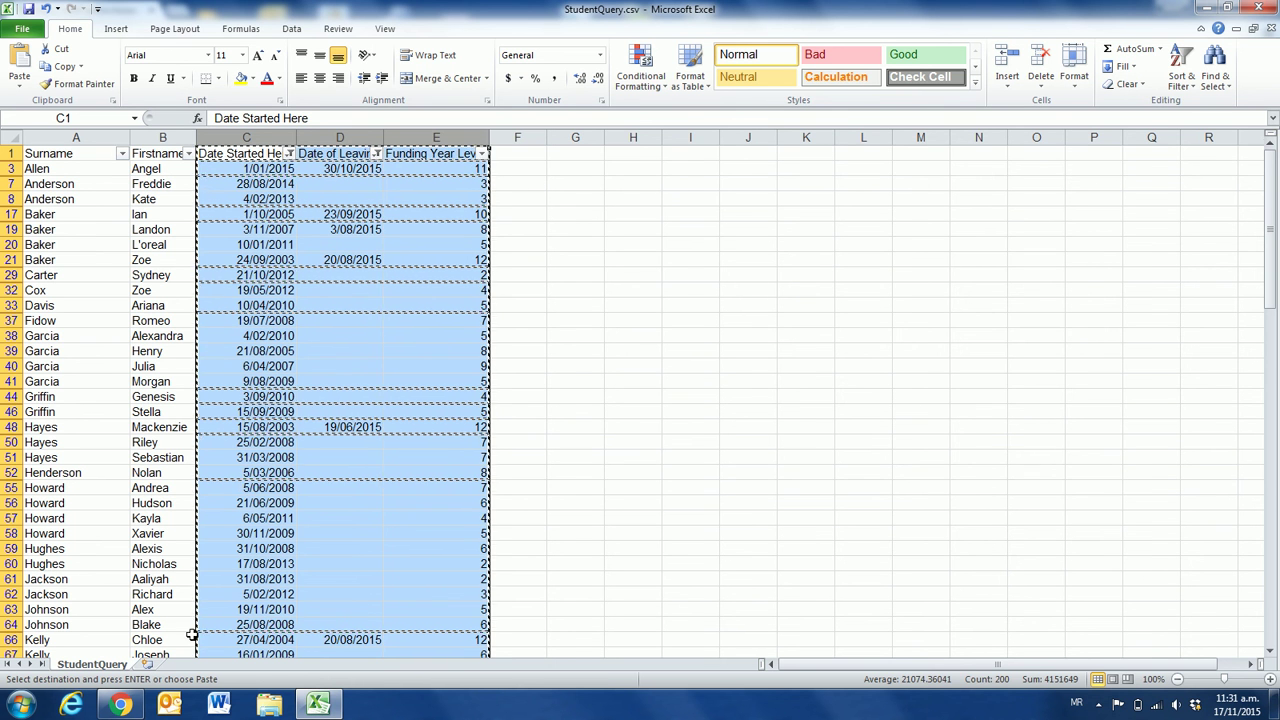
# Insert a new worksheet and paste the copied columns into it starting at cell A1
pyautogui.click(146, 665)
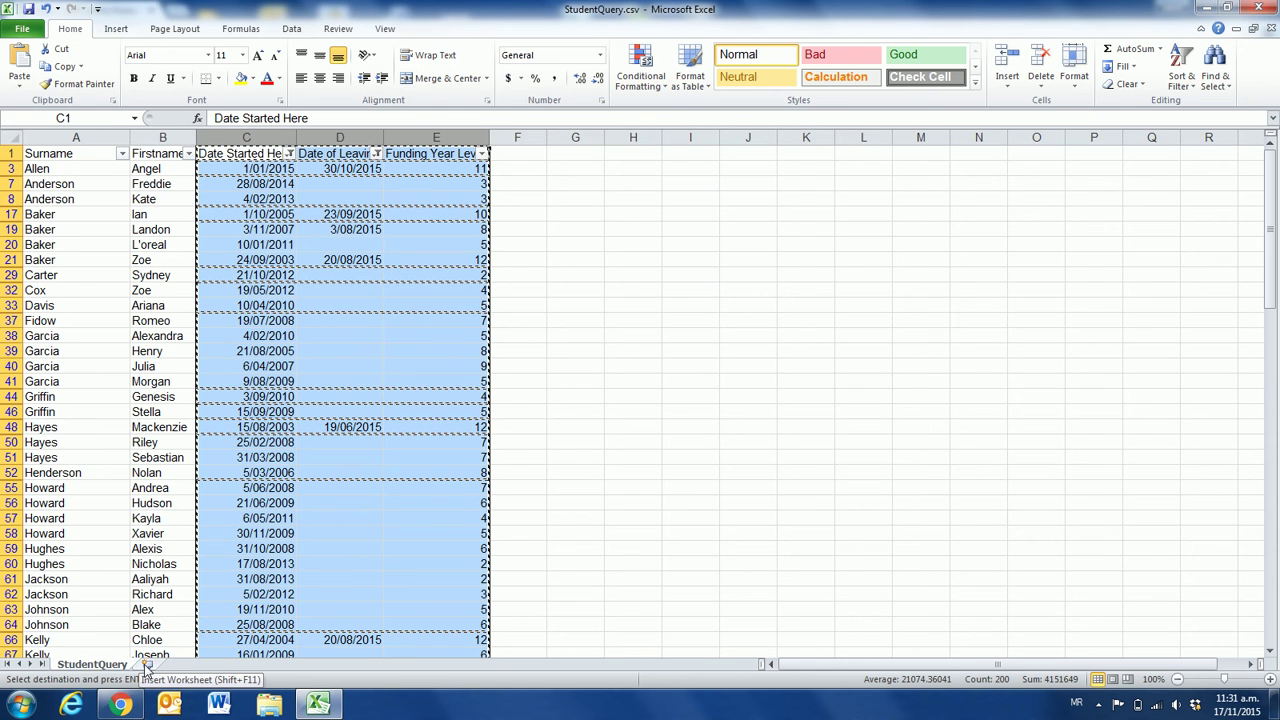
pyautogui.click(146, 664)
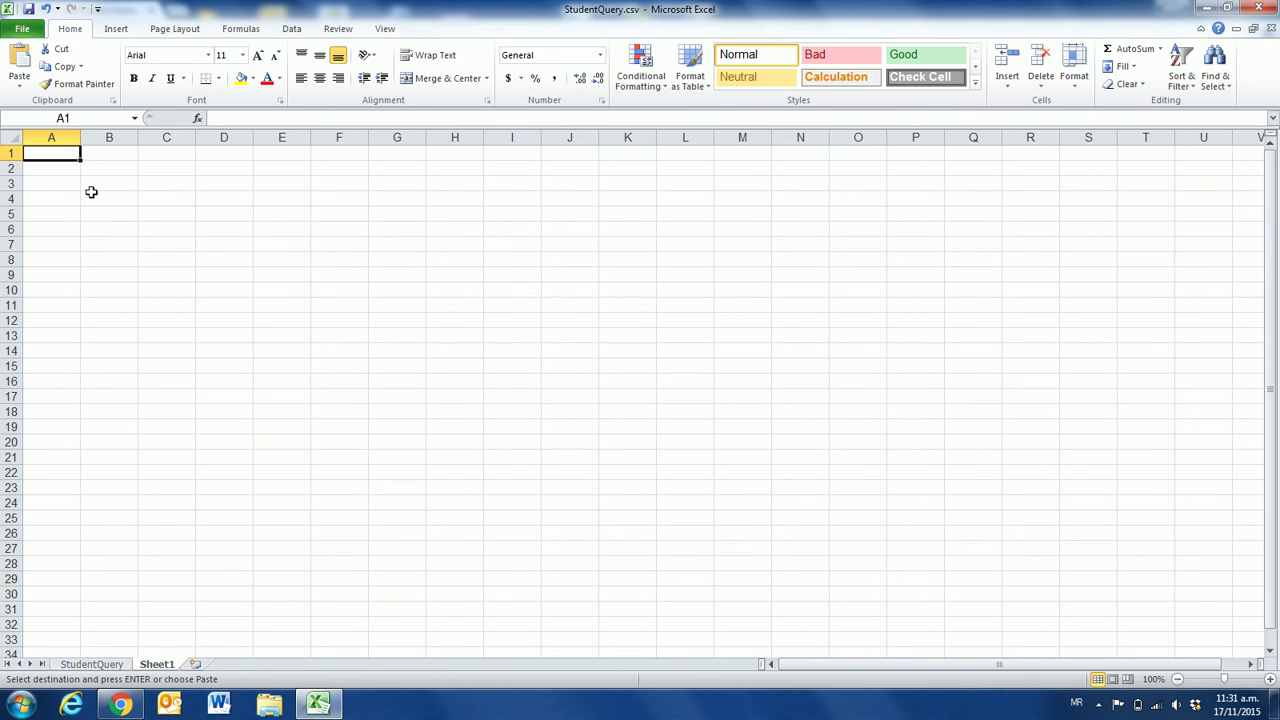
pyautogui.rightClick(62, 152)
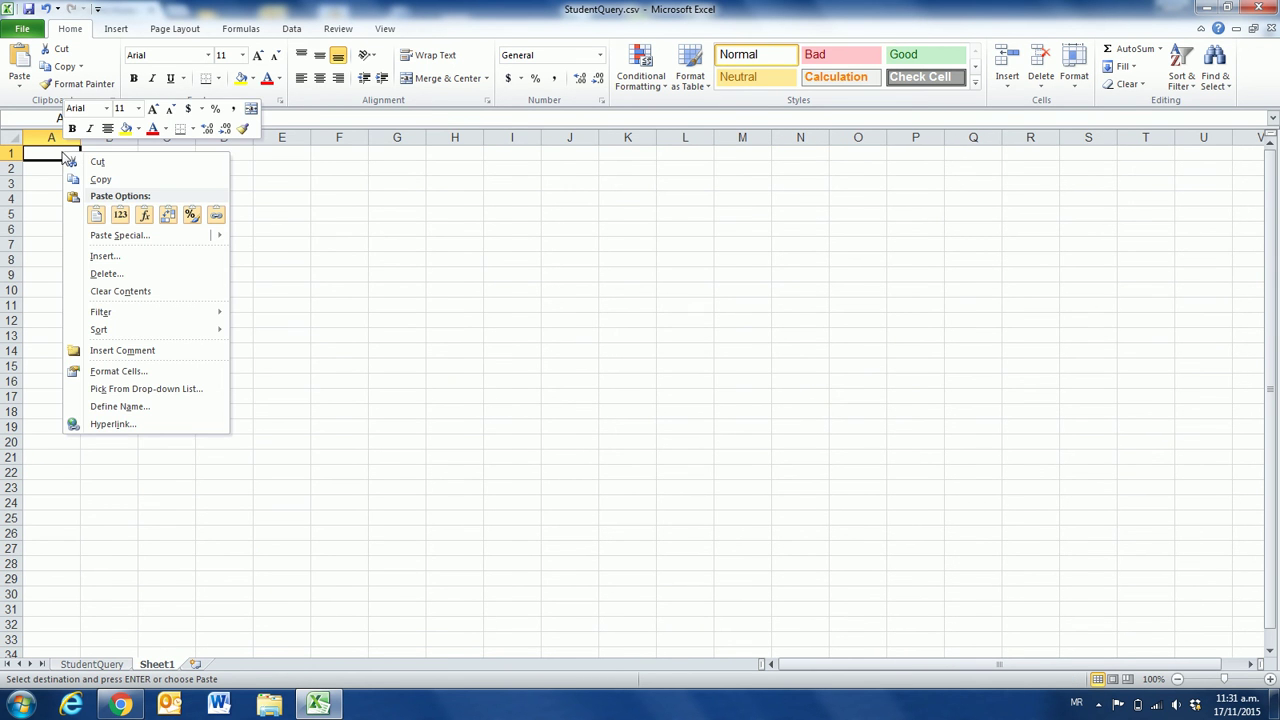
pyautogui.click(96, 216)
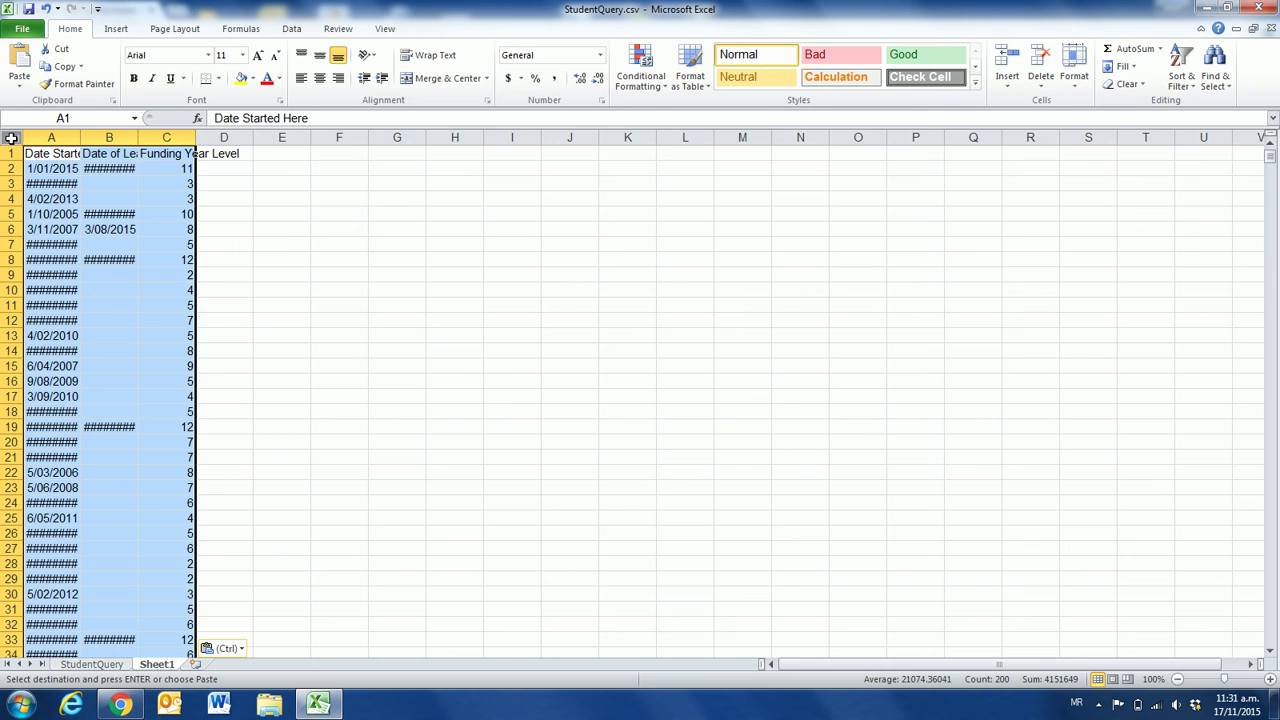
# Auto-fit the width of all columns in the new worksheet, then deselect the sheet
pyautogui.click(11, 138)
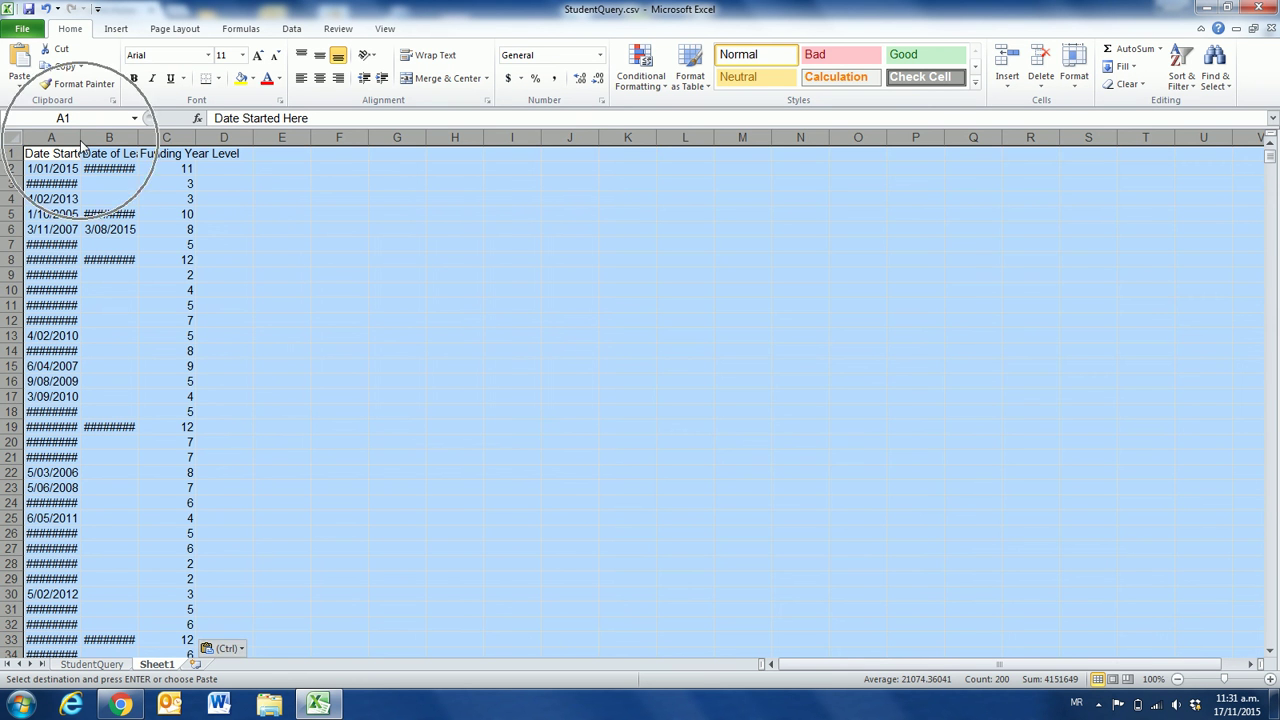
pyautogui.press('ctrl')
pyautogui.press('Escape')
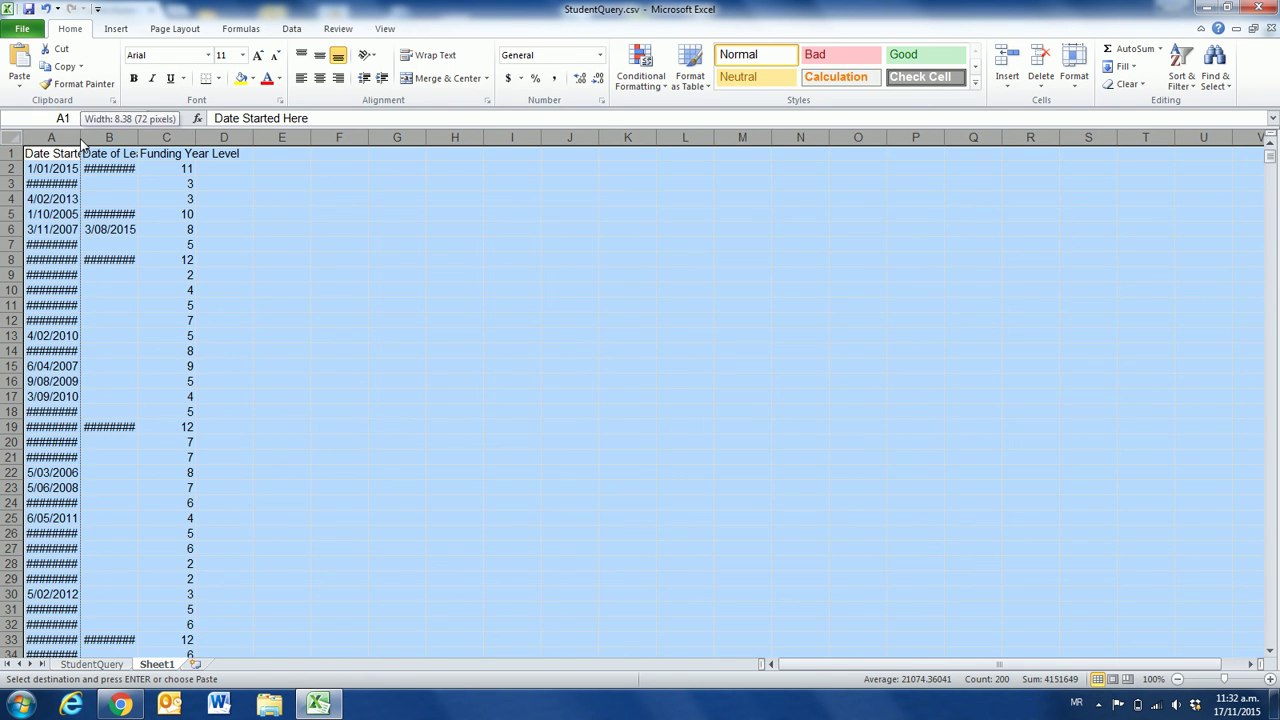
pyautogui.doubleClick(81, 138)
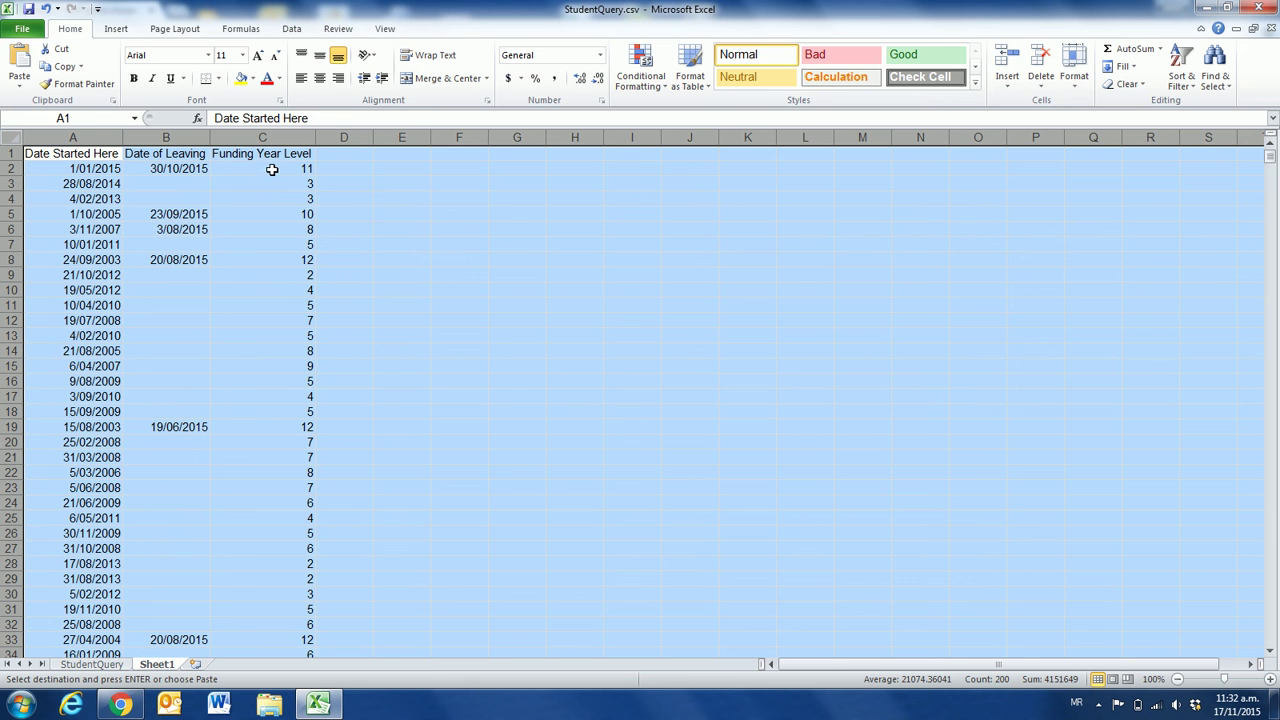
pyautogui.click(410, 210)
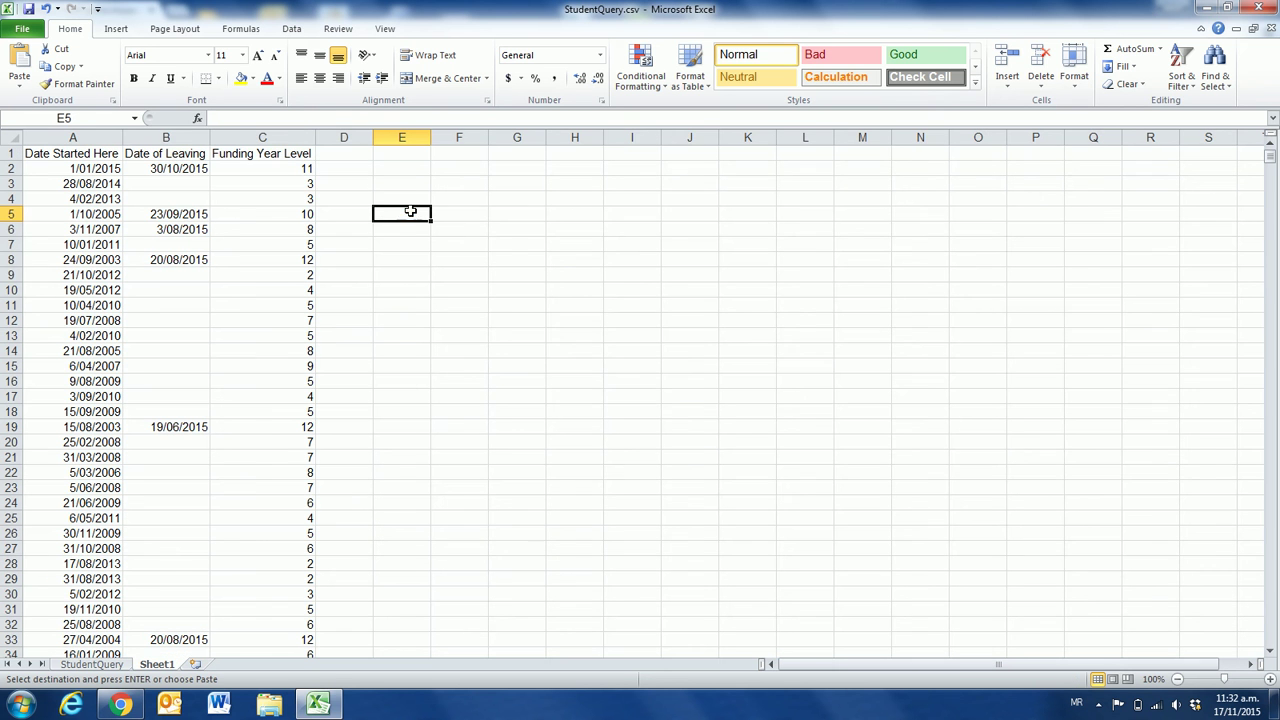
# Create a PivotTable on a new worksheet from the Funding Year Level column, using that field as row labels and as a count in the values
pyautogui.click(263, 135)
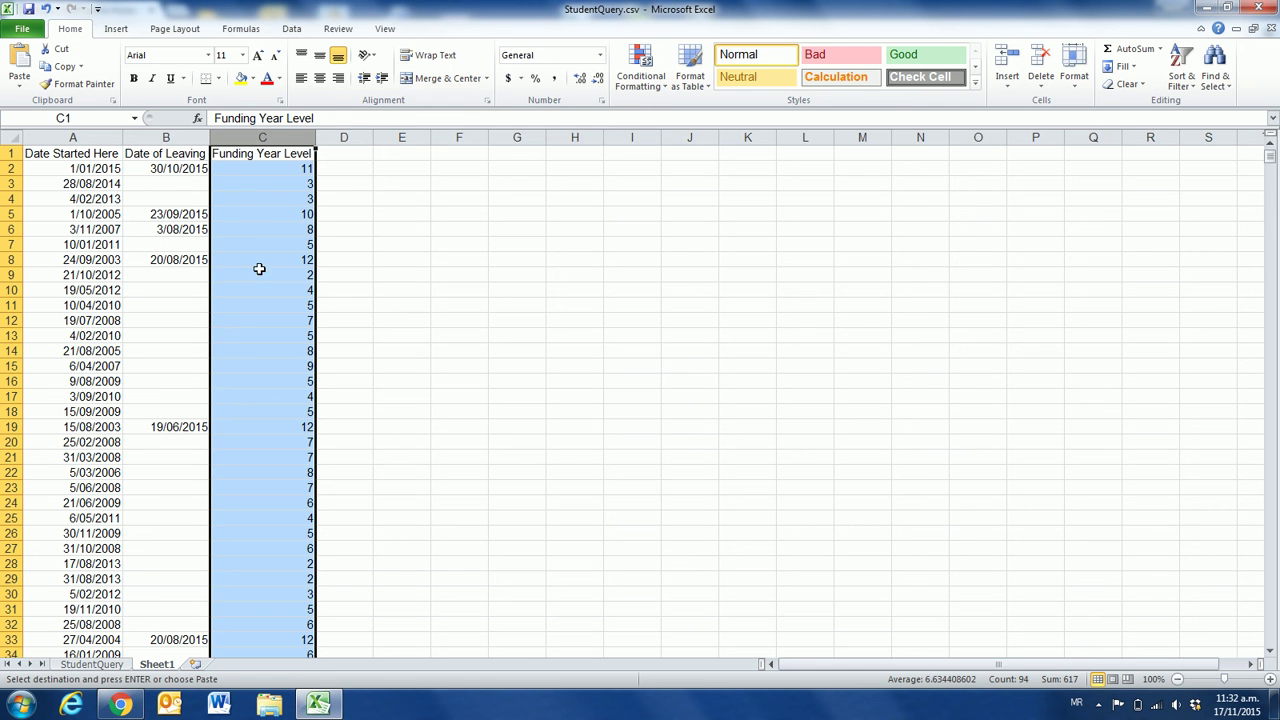
pyautogui.click(116, 30)
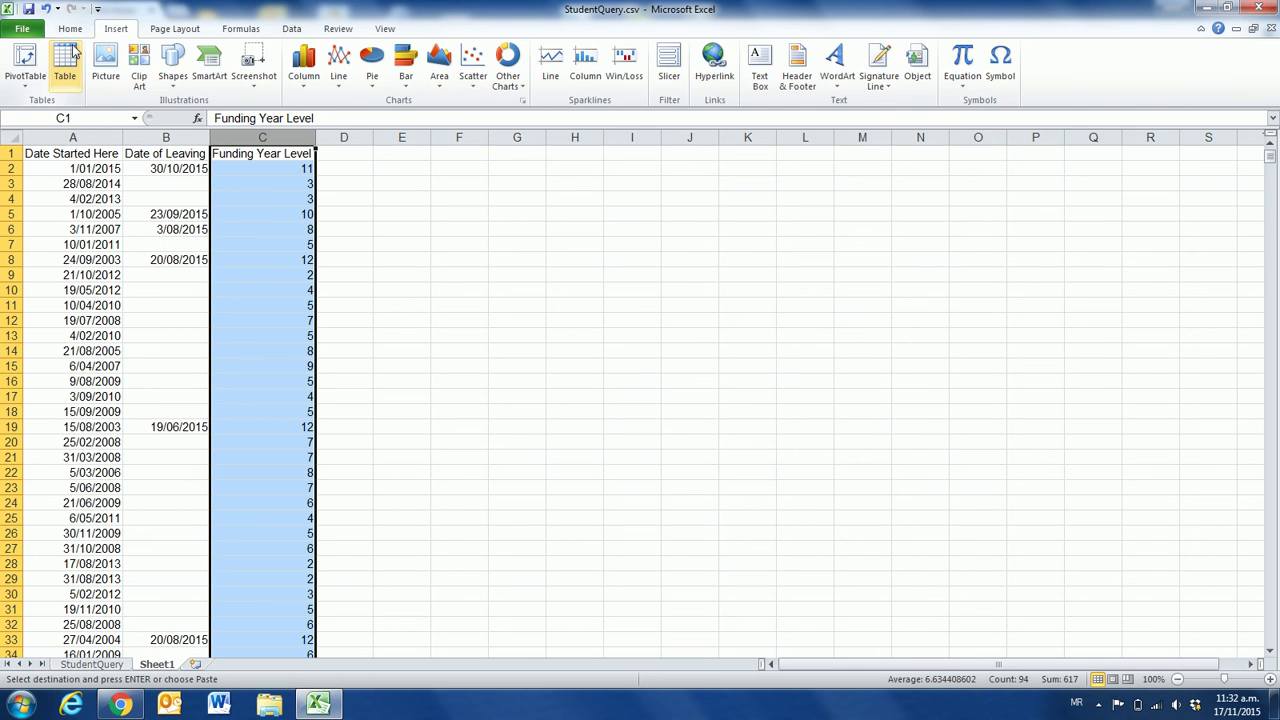
pyautogui.click(28, 60)
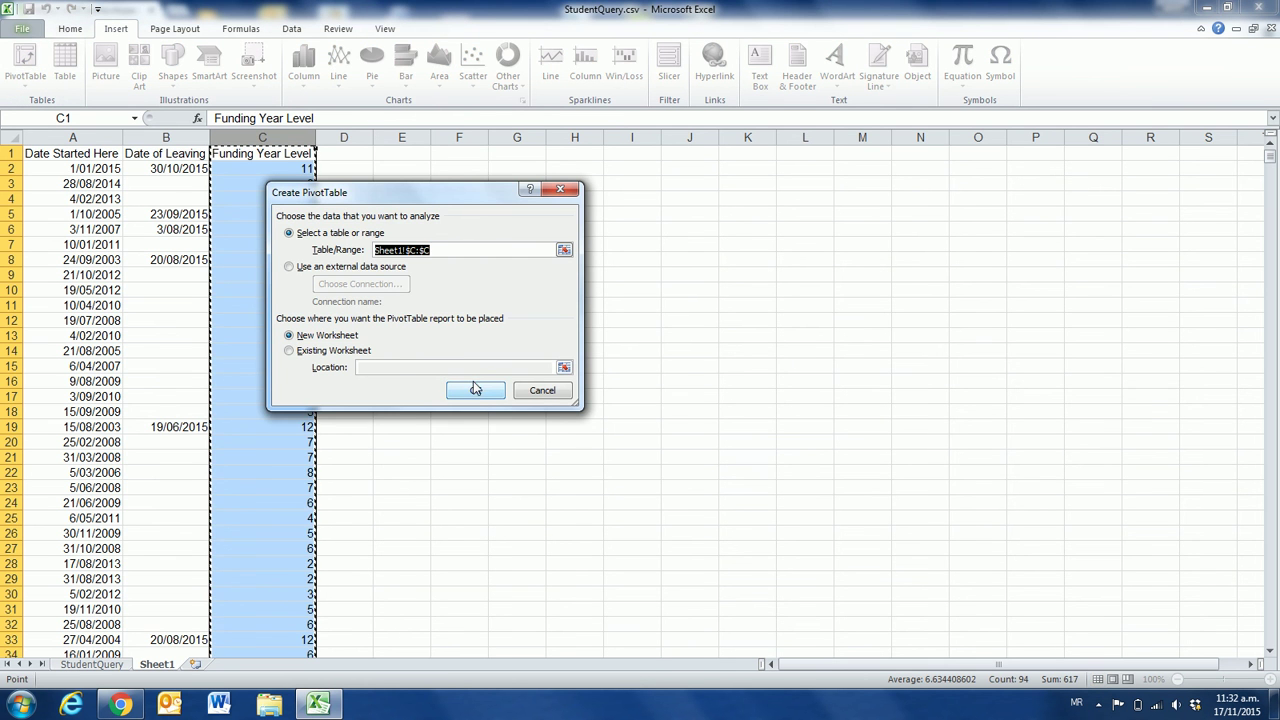
pyautogui.click(475, 390)
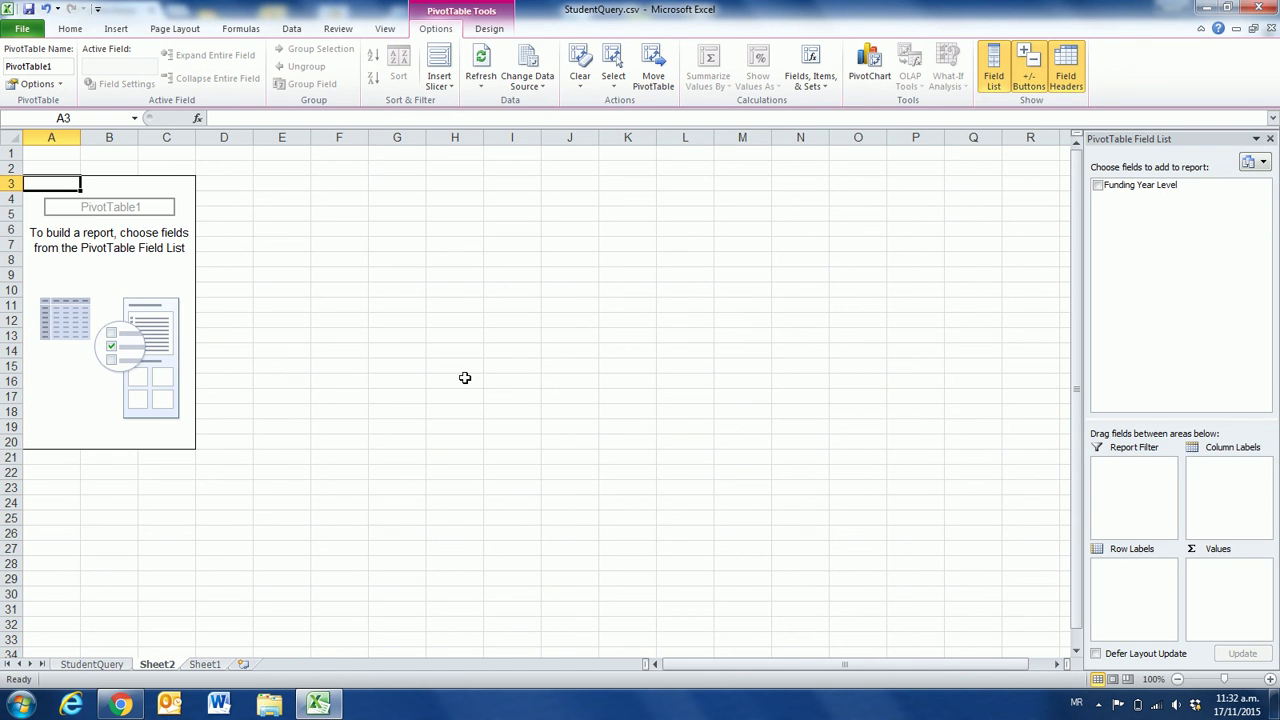
pyautogui.click(1098, 187)
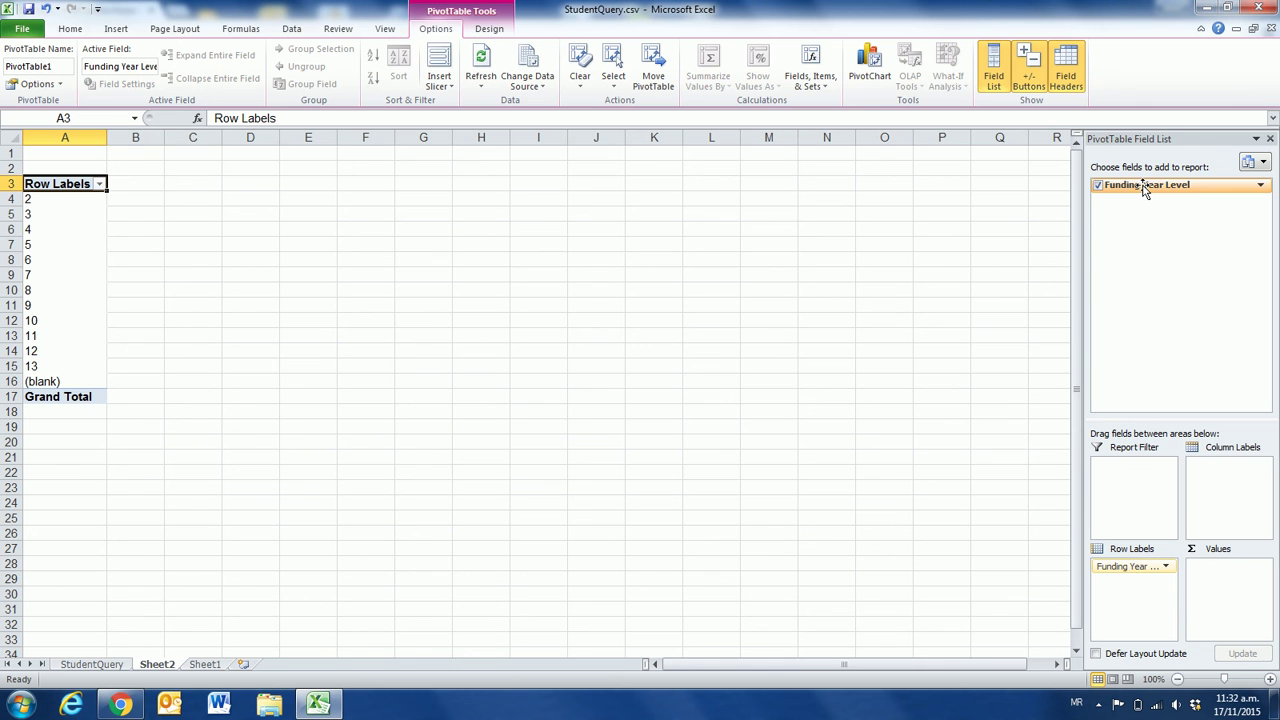
pyautogui.moveTo(1145, 190); pyautogui.dragTo(1197, 582)
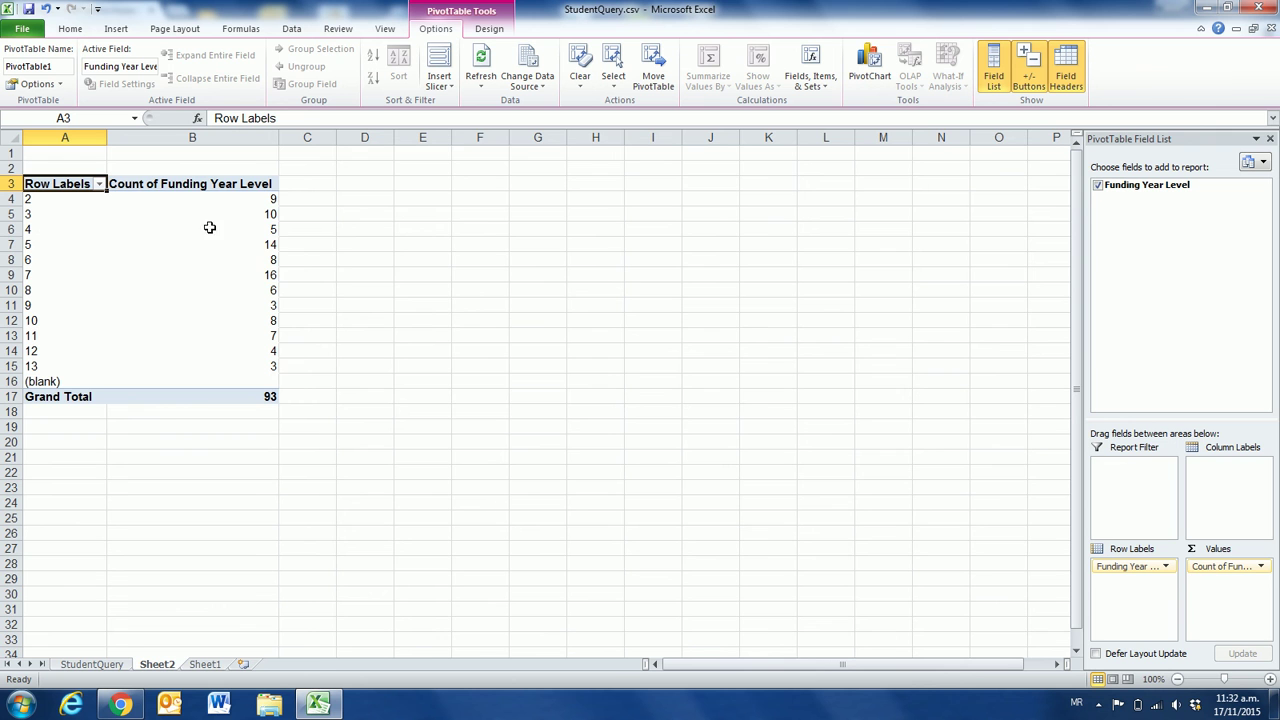
# Review the PivotTable's year levels, the student count for each level and the grand total
pyautogui.moveTo(36, 198); pyautogui.dragTo(56, 364)
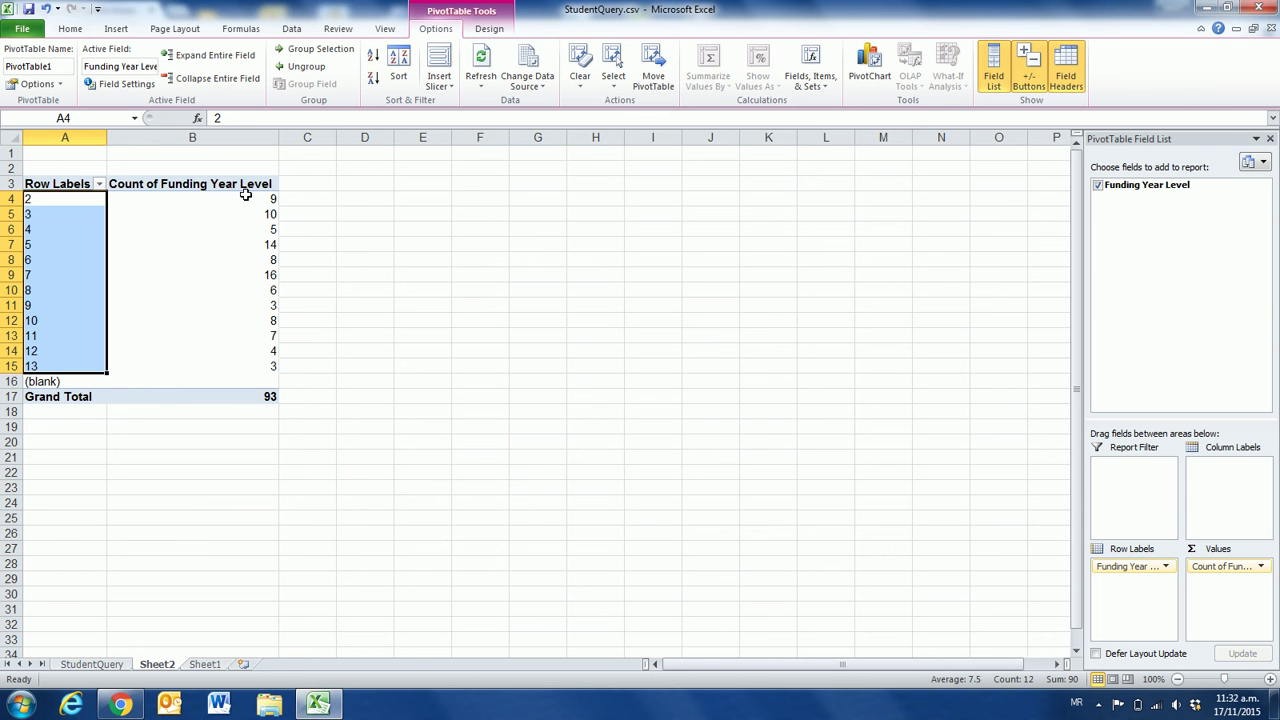
pyautogui.moveTo(245, 194); pyautogui.dragTo(250, 366)
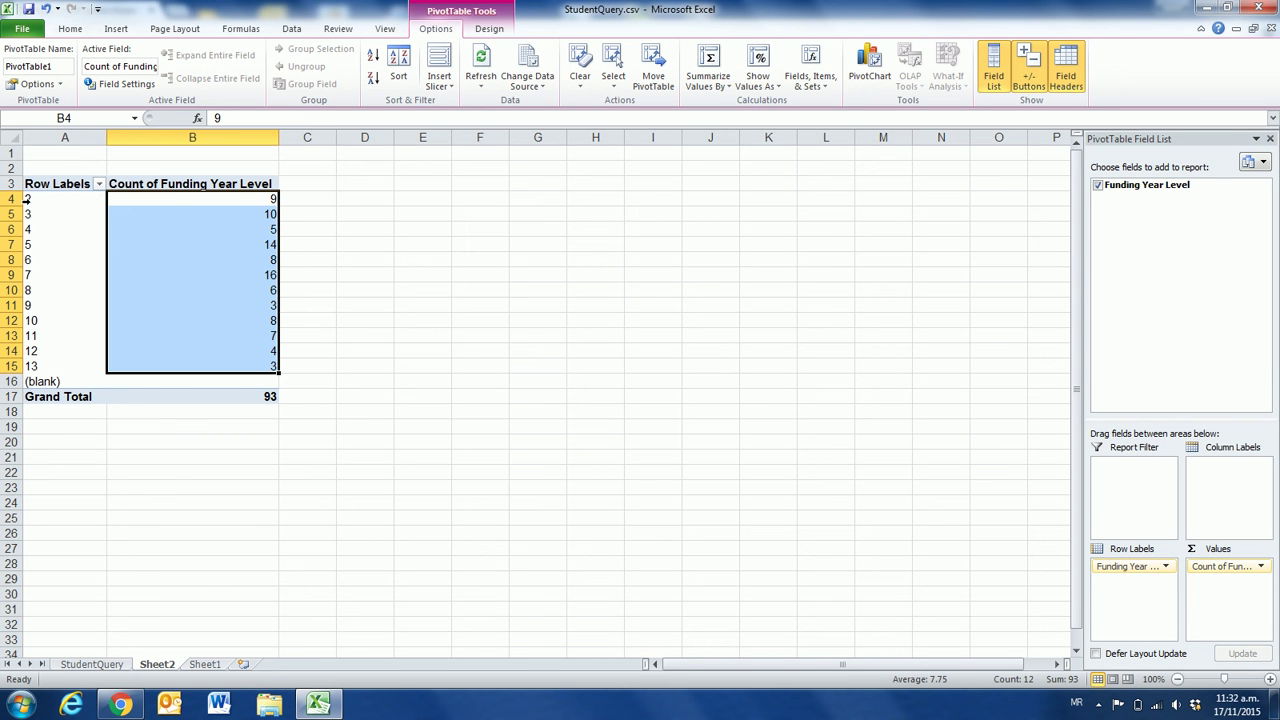
pyautogui.click(33, 198)
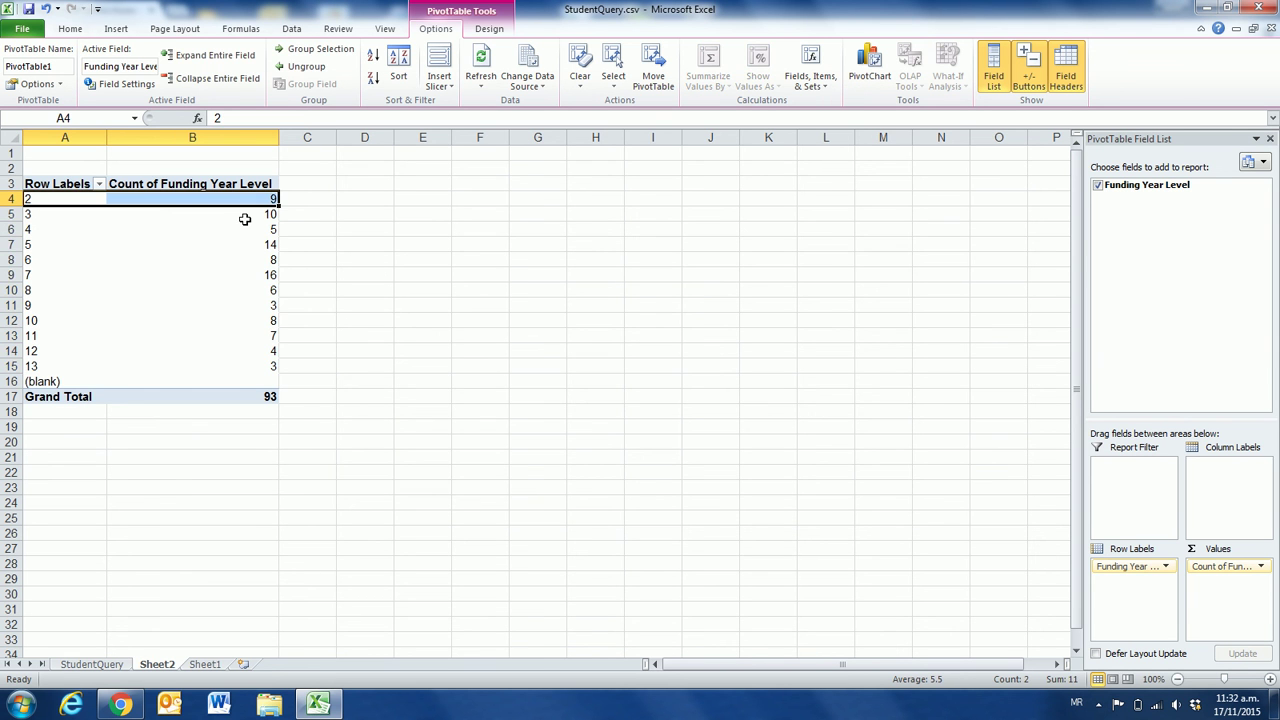
pyautogui.click(46, 215)
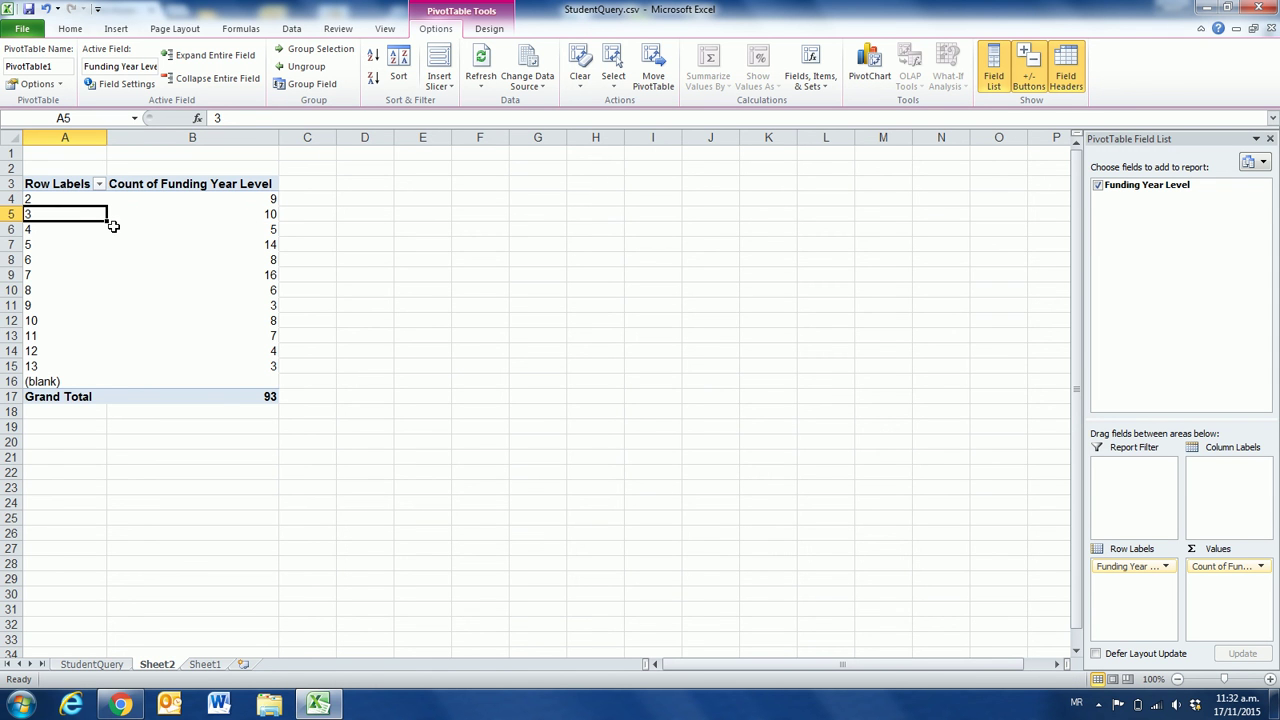
pyautogui.click(258, 399)
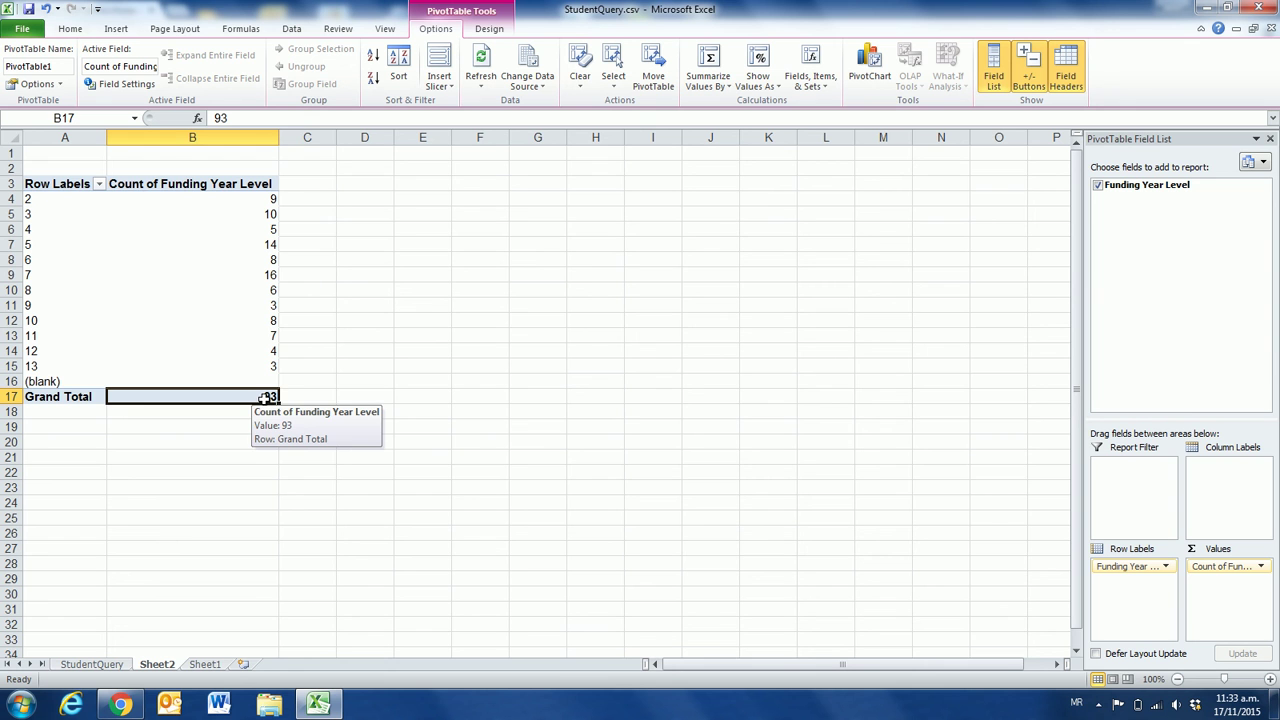